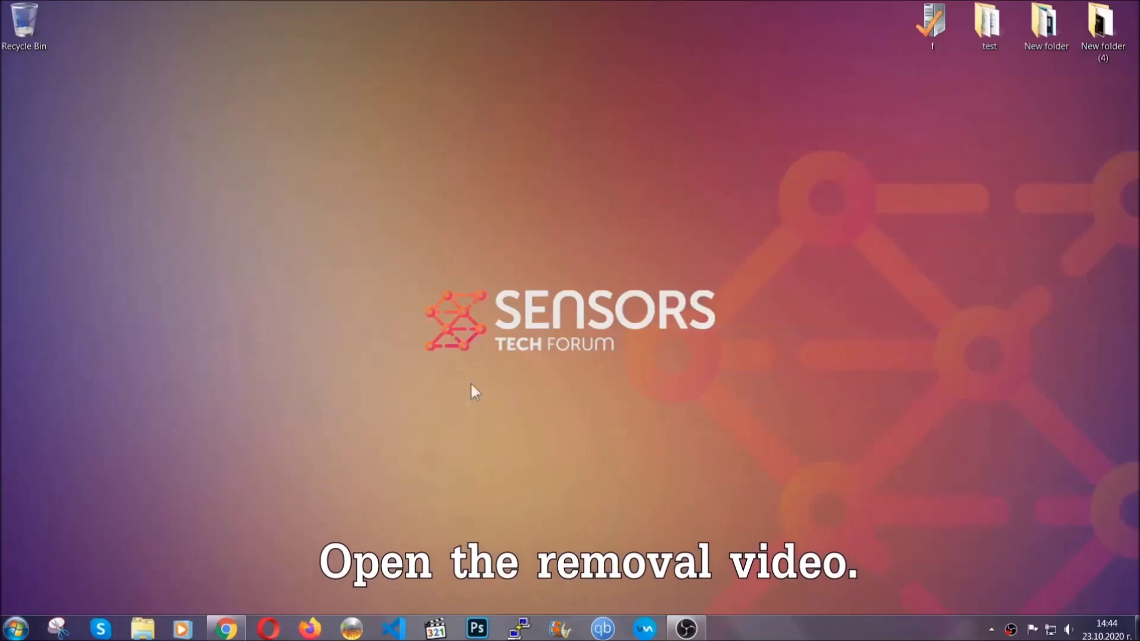
# - Follow the sensorstechforum link in the YouTube video description to get SpyHunter-Installer.exe
pyautogui.click(226, 630)
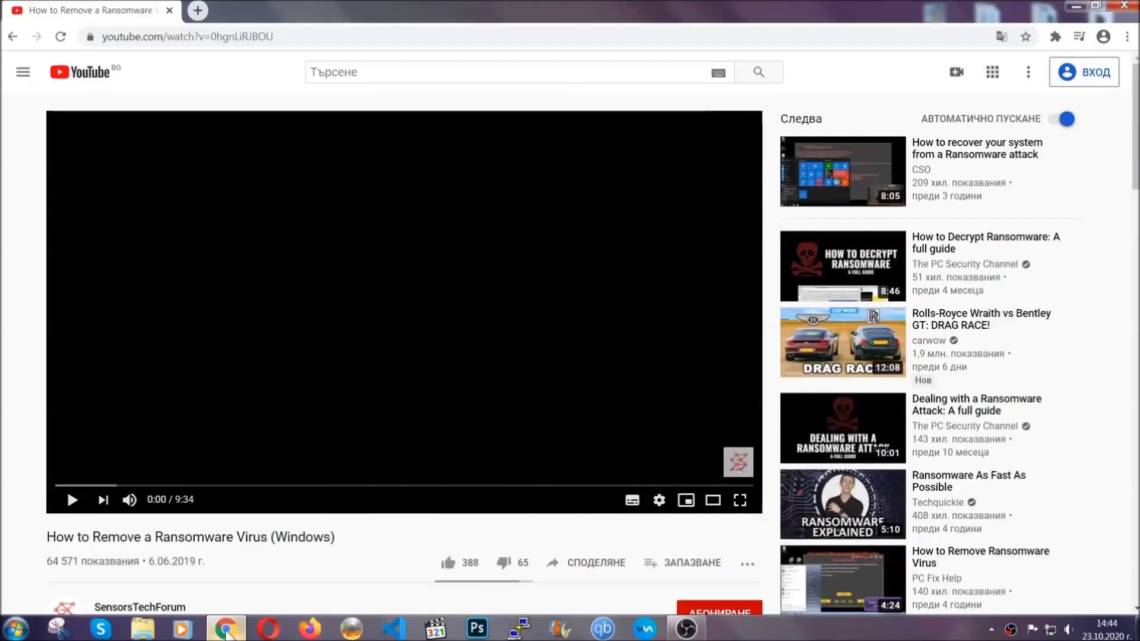
pyautogui.scroll(-4, 208, 477)
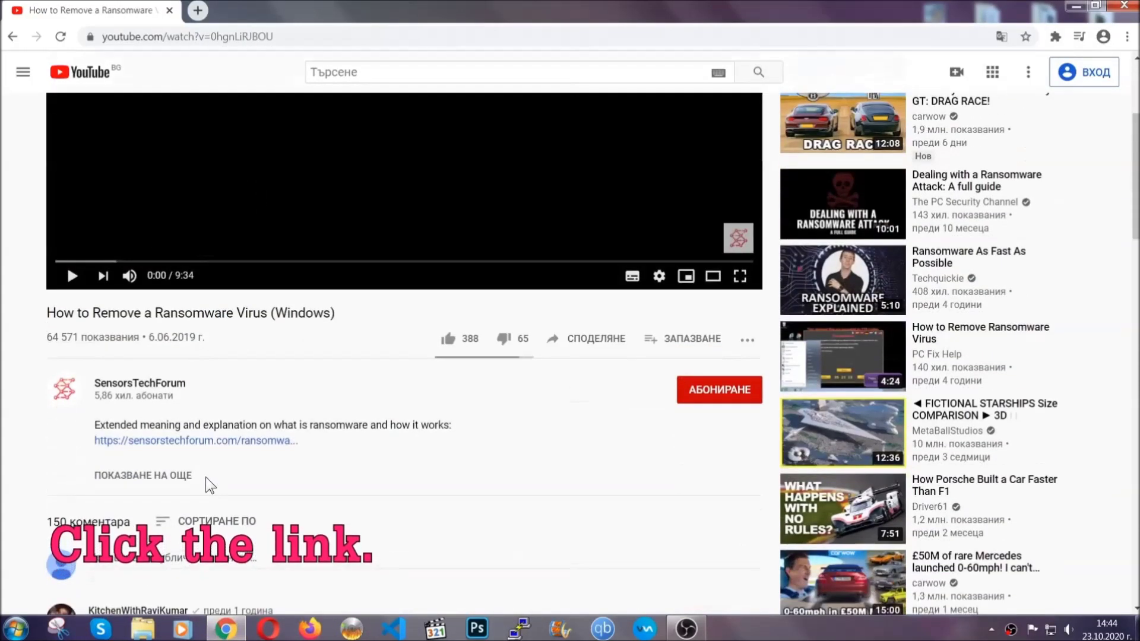
pyautogui.click(225, 442)
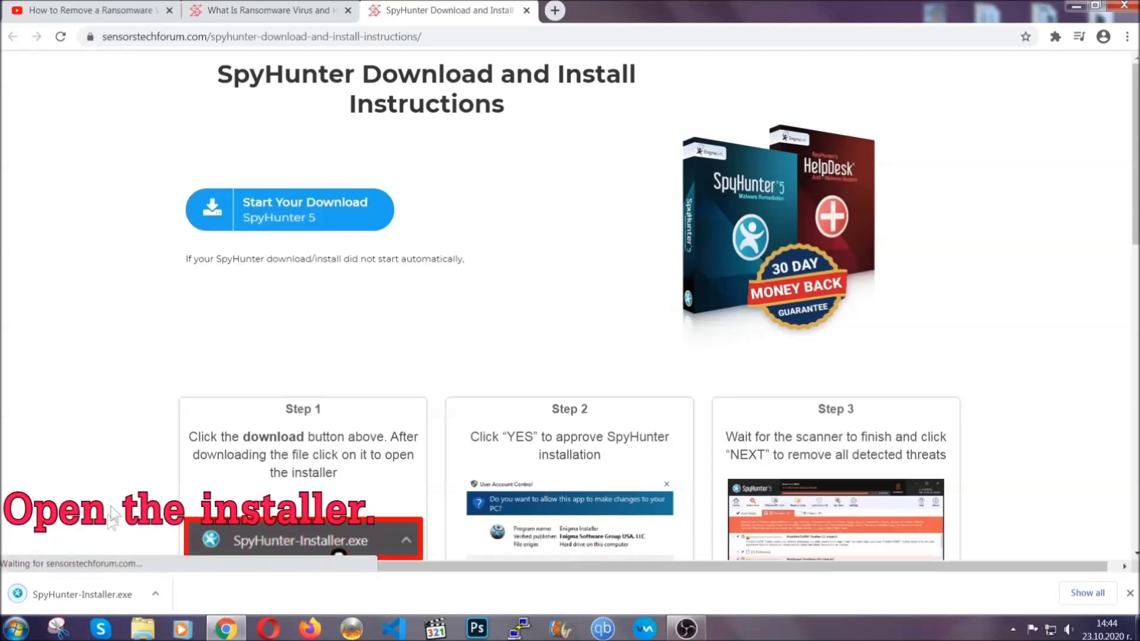
# - Run SpyHunter-Installer.exe and install SpyHunter 5 in English, accepting the EULA
pyautogui.click(81, 592)
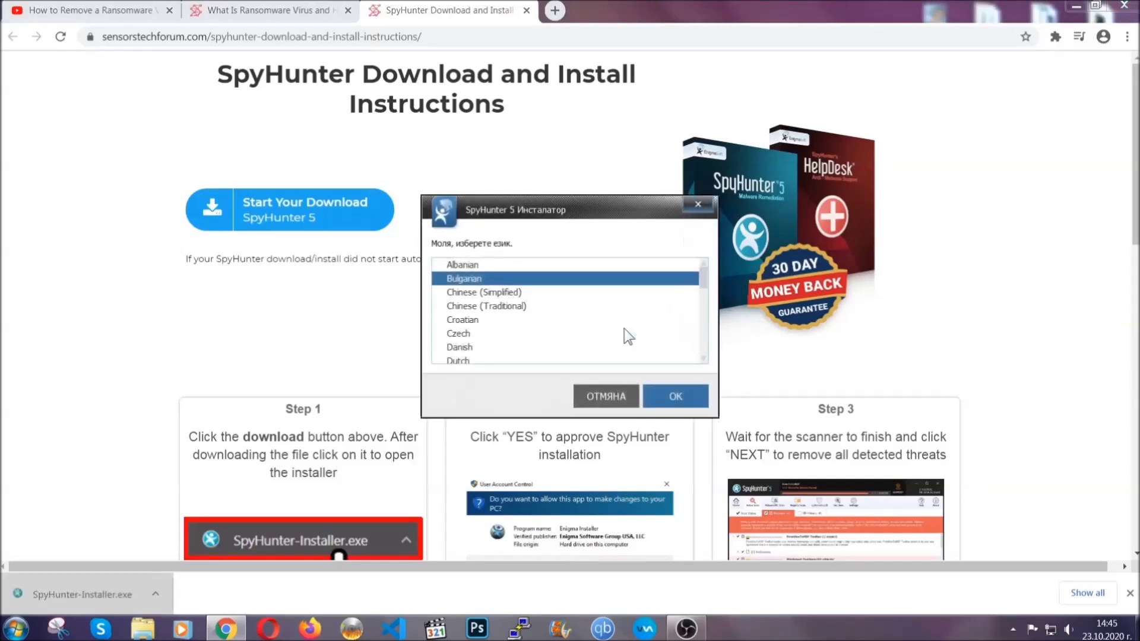
pyautogui.scroll(-2, 588, 328)
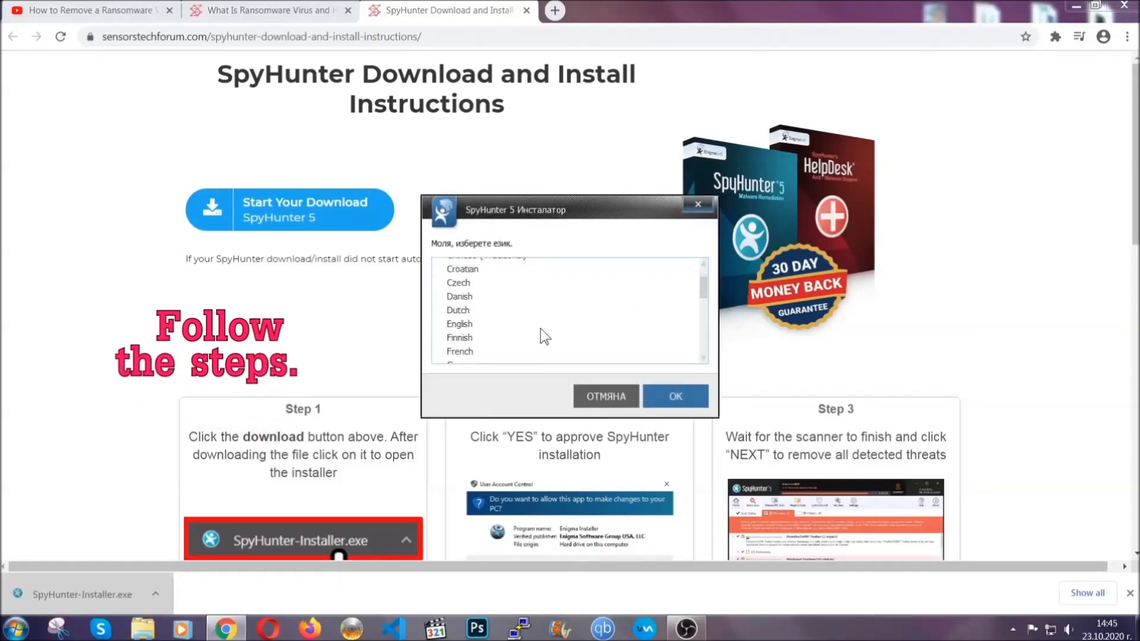
pyautogui.click(537, 325)
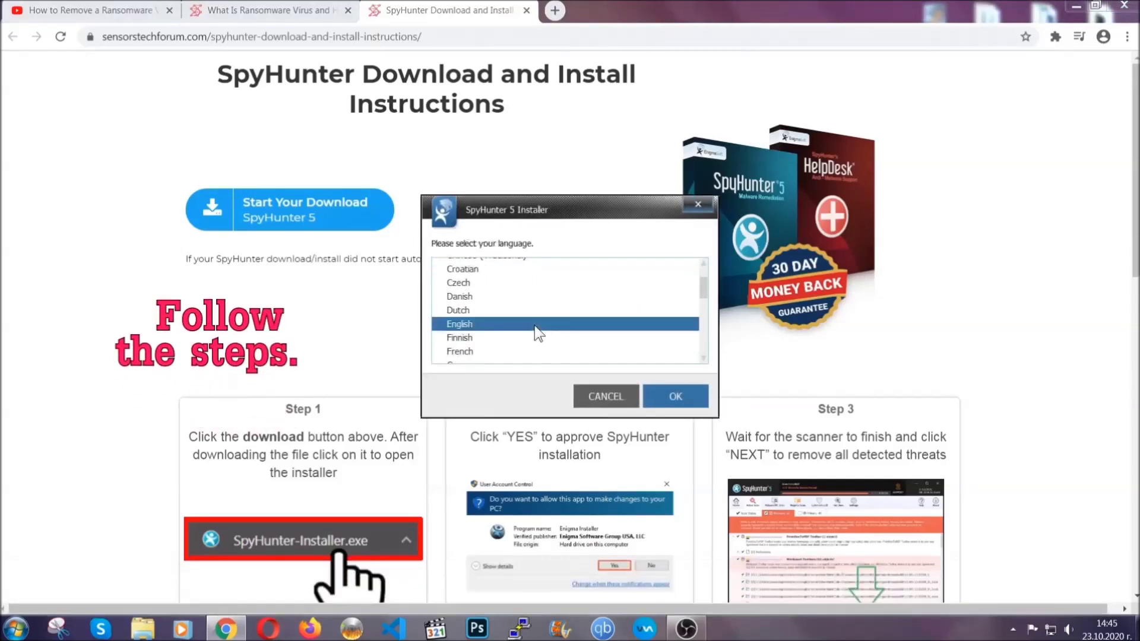
pyautogui.click(665, 394)
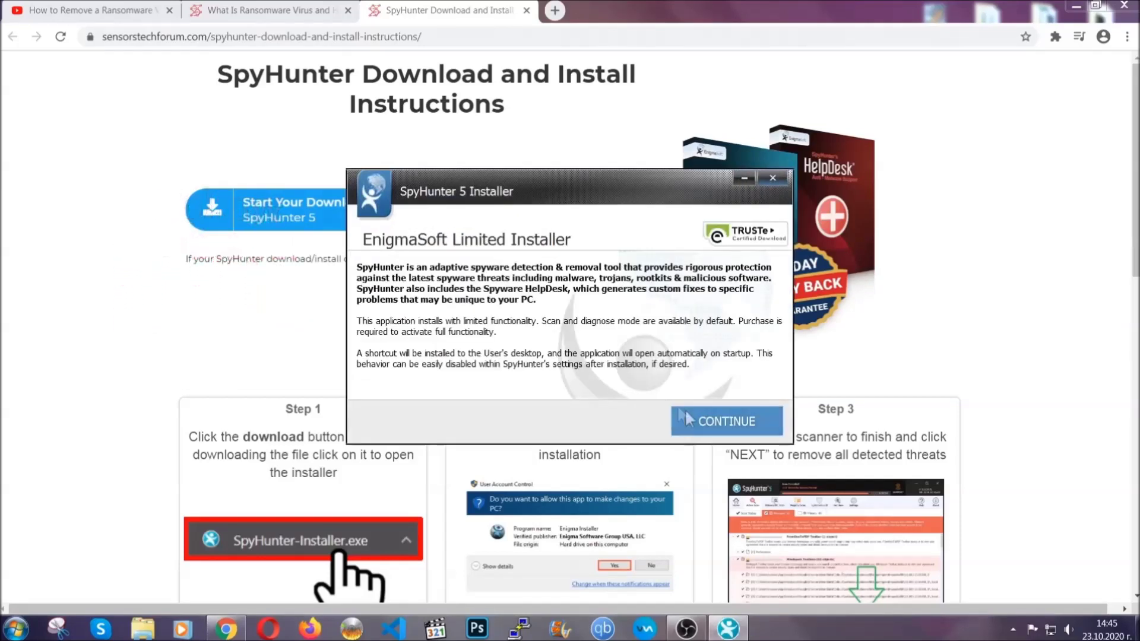
pyautogui.click(685, 412)
pyautogui.click(653, 385)
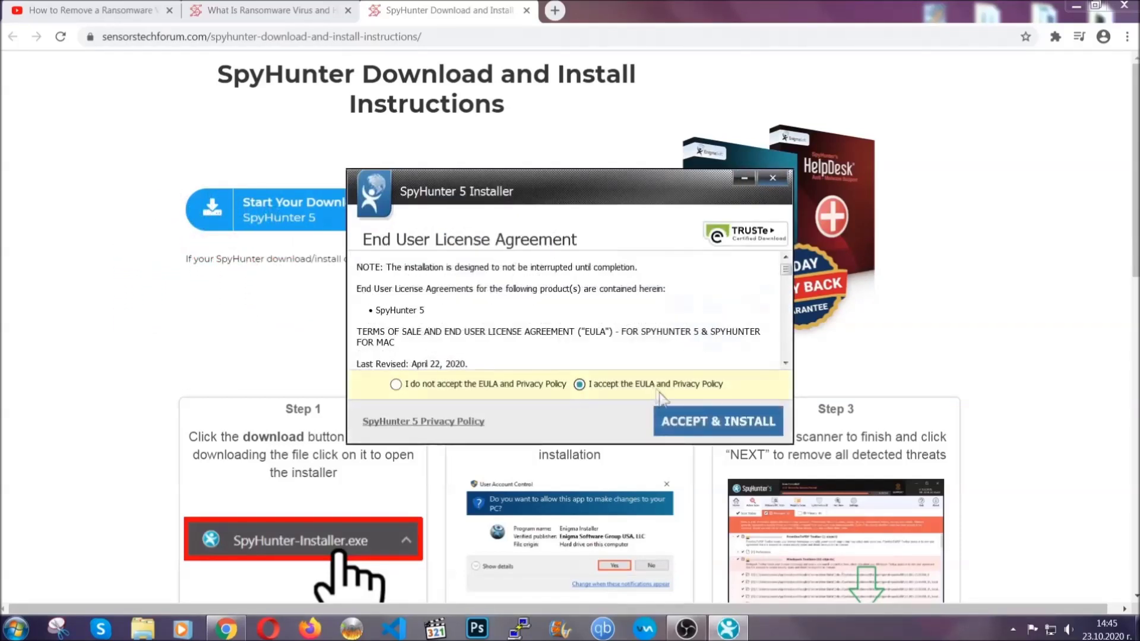
pyautogui.click(680, 415)
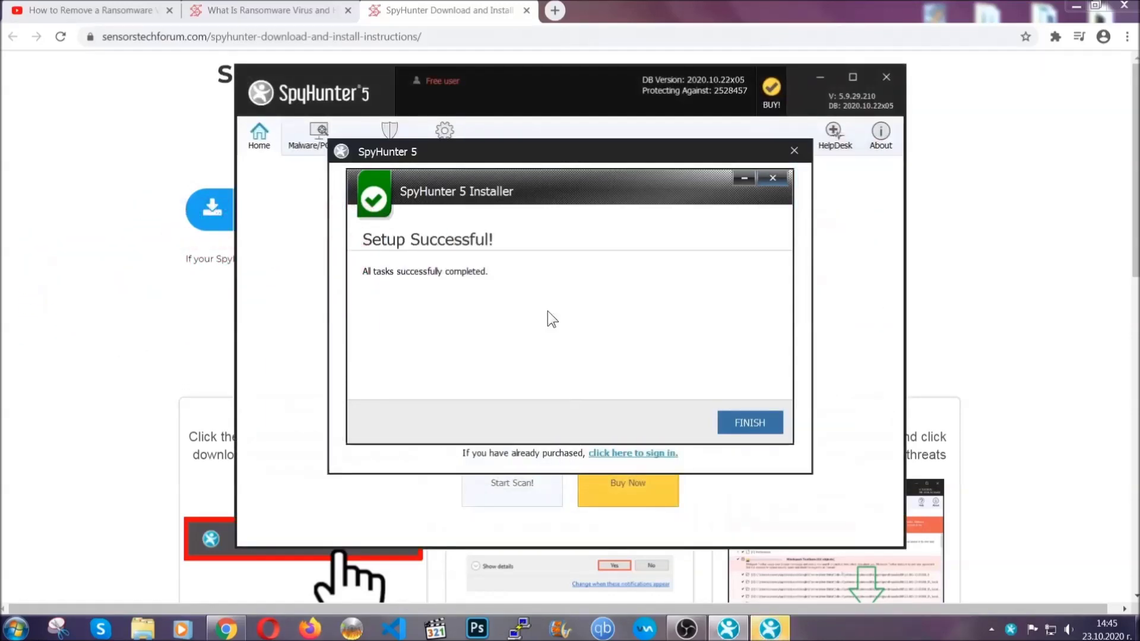
pyautogui.click(729, 425)
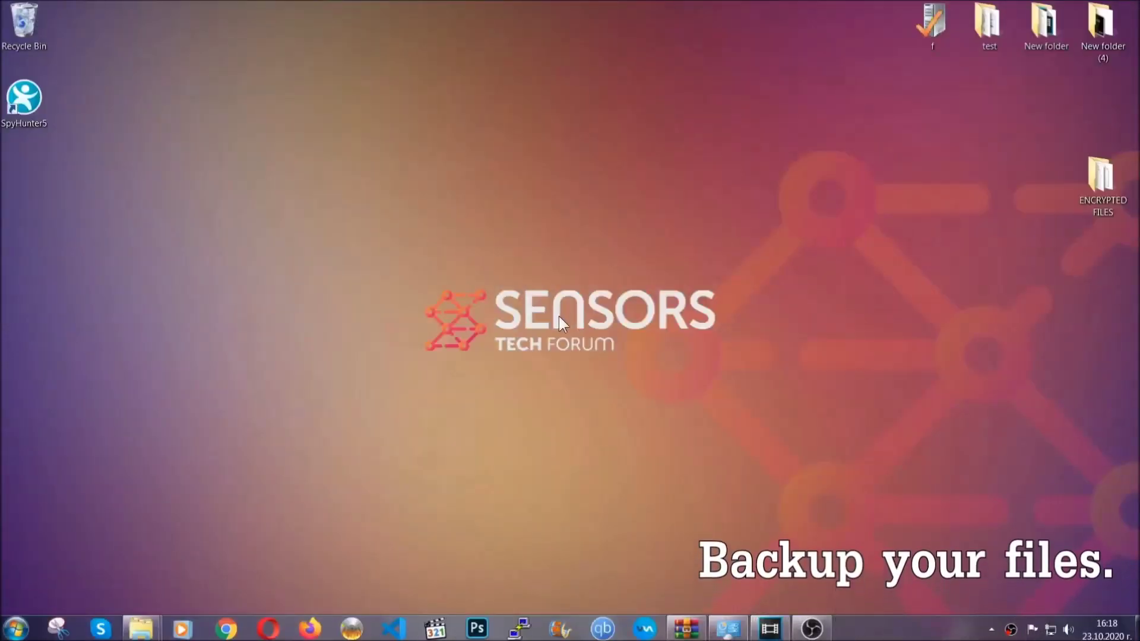
# - Select and copy all six .efji files in the ENCRYPTED FILES folder
pyautogui.doubleClick(1095, 183)
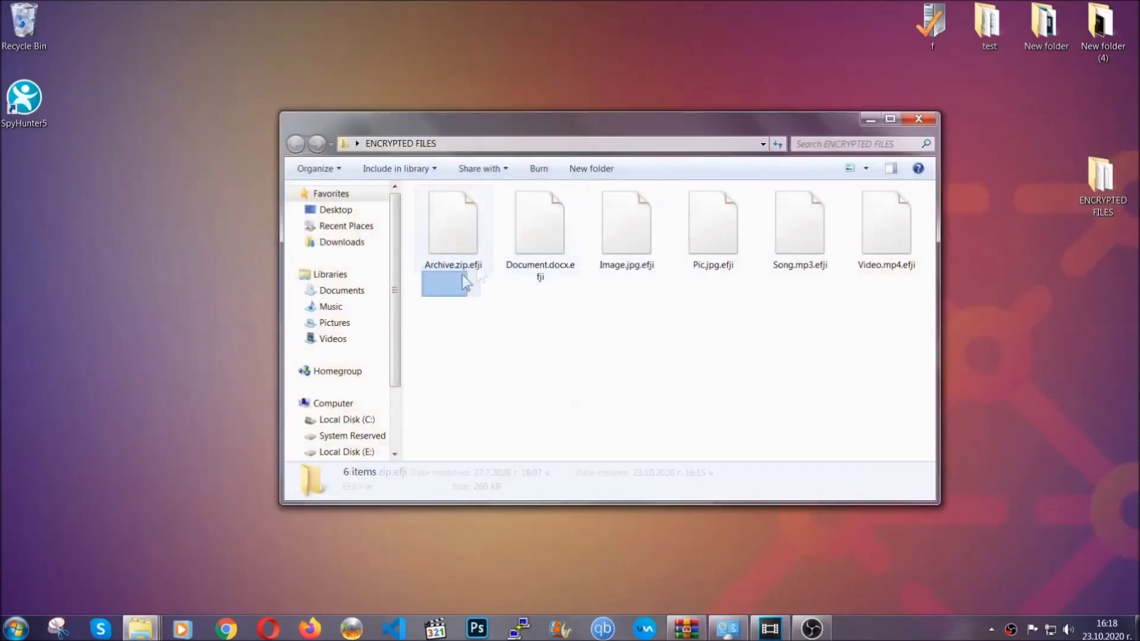
pyautogui.moveTo(462, 274); pyautogui.dragTo(891, 211)
pyautogui.rightClick(892, 211)
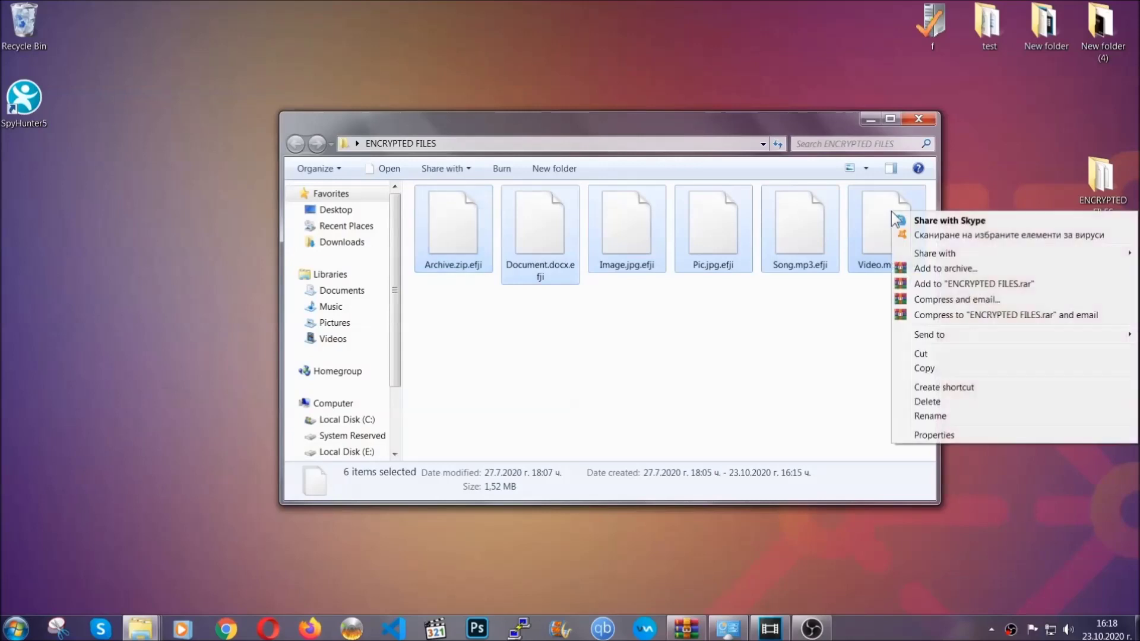
pyautogui.click(923, 369)
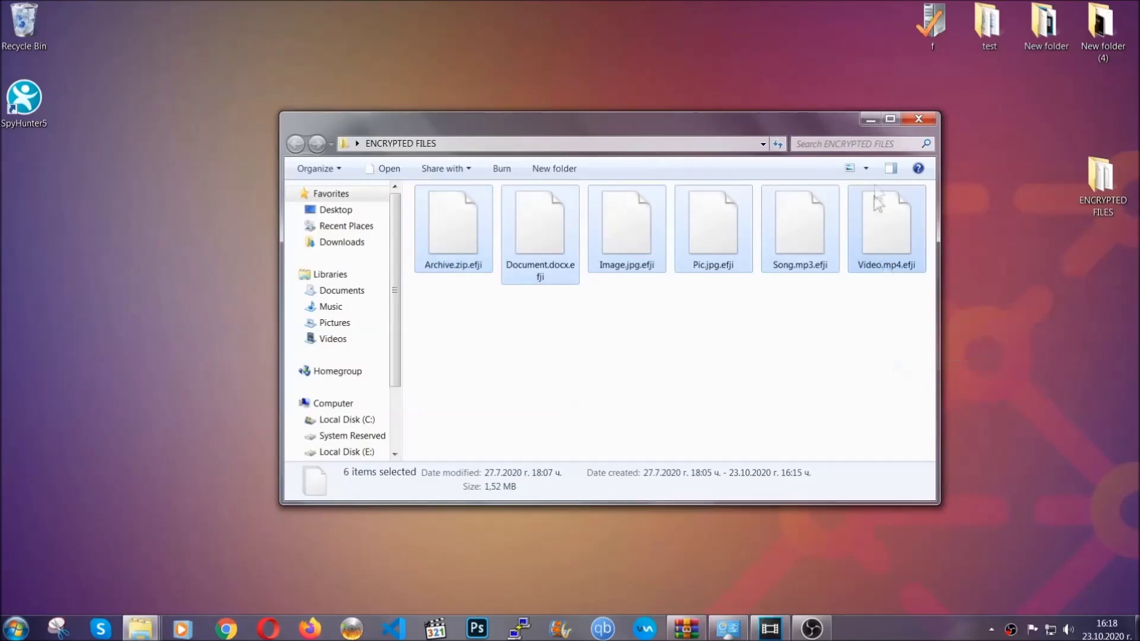
# - Paste the six .efji files onto FLASH DRIVE (H:) and close the window
pyautogui.click(871, 120)
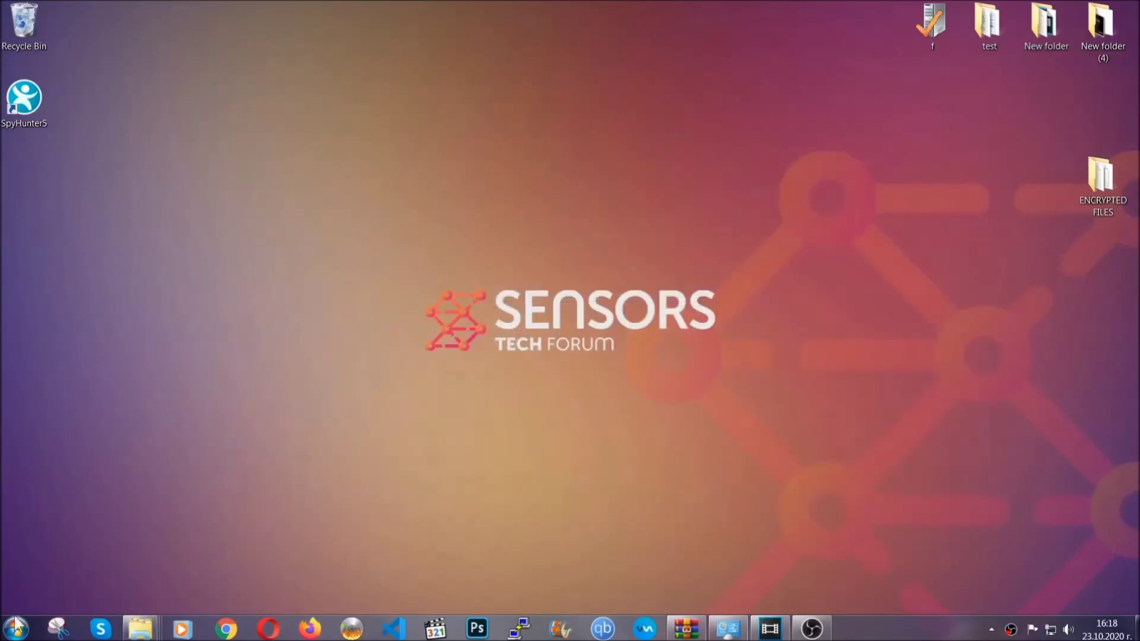
pyautogui.click(16, 628)
pyautogui.click(215, 445)
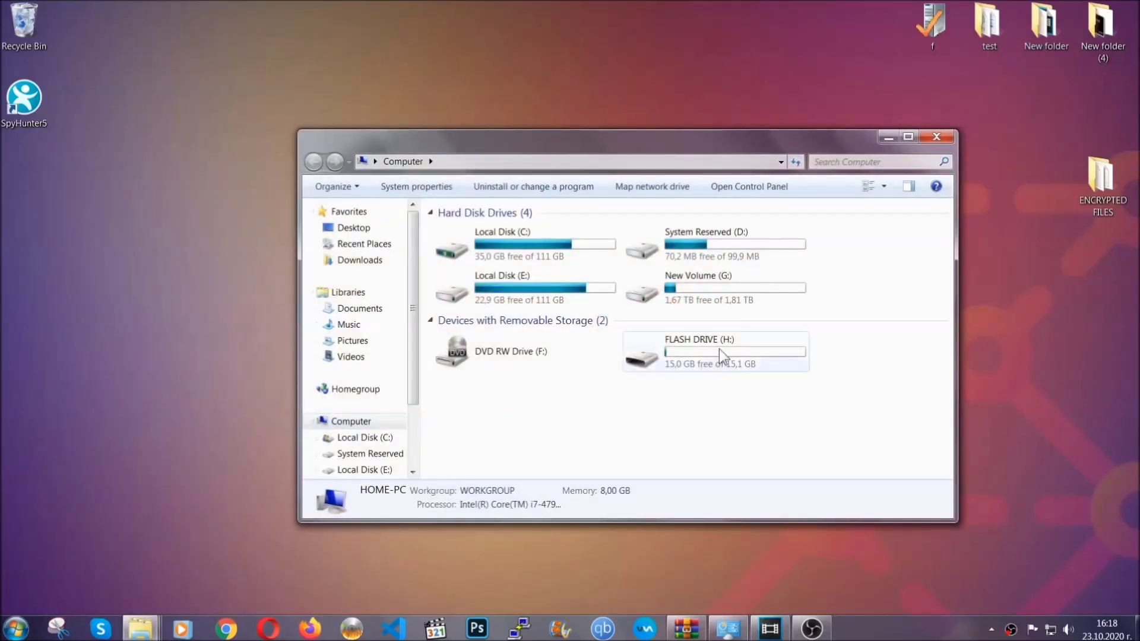
pyautogui.doubleClick(719, 348)
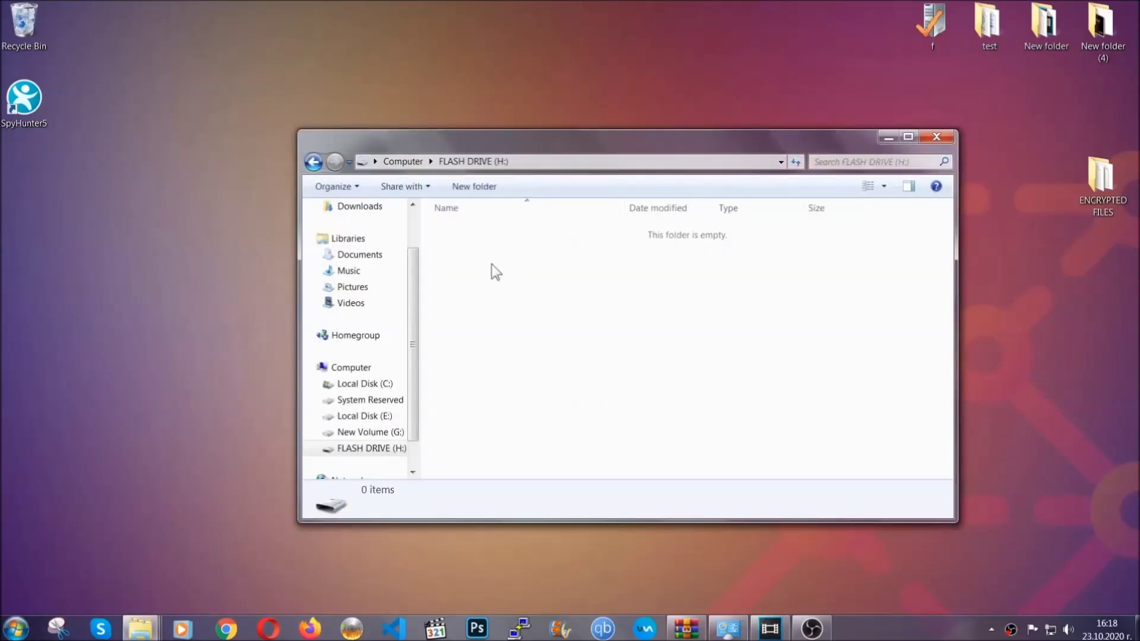
pyautogui.rightClick(492, 265)
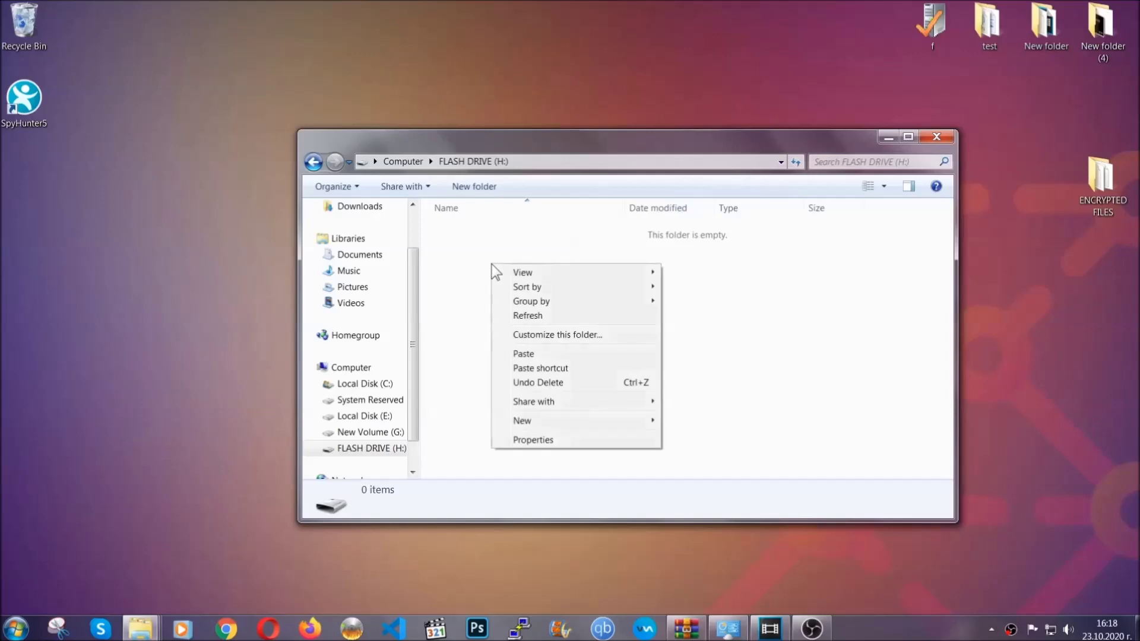
pyautogui.click(519, 354)
pyautogui.click(519, 355)
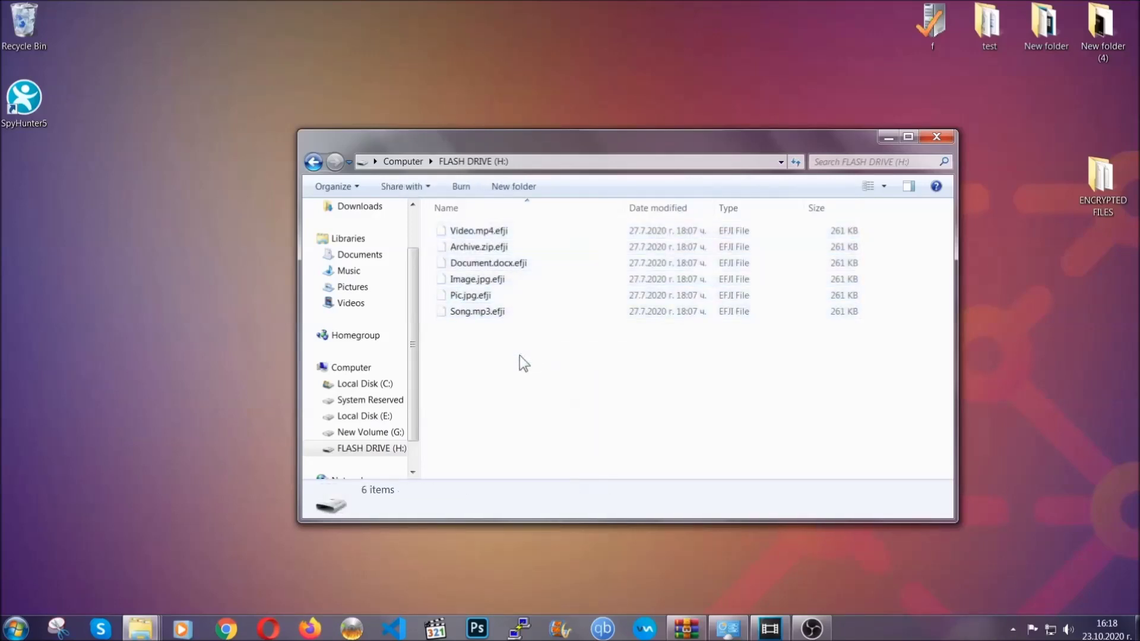
pyautogui.click(936, 138)
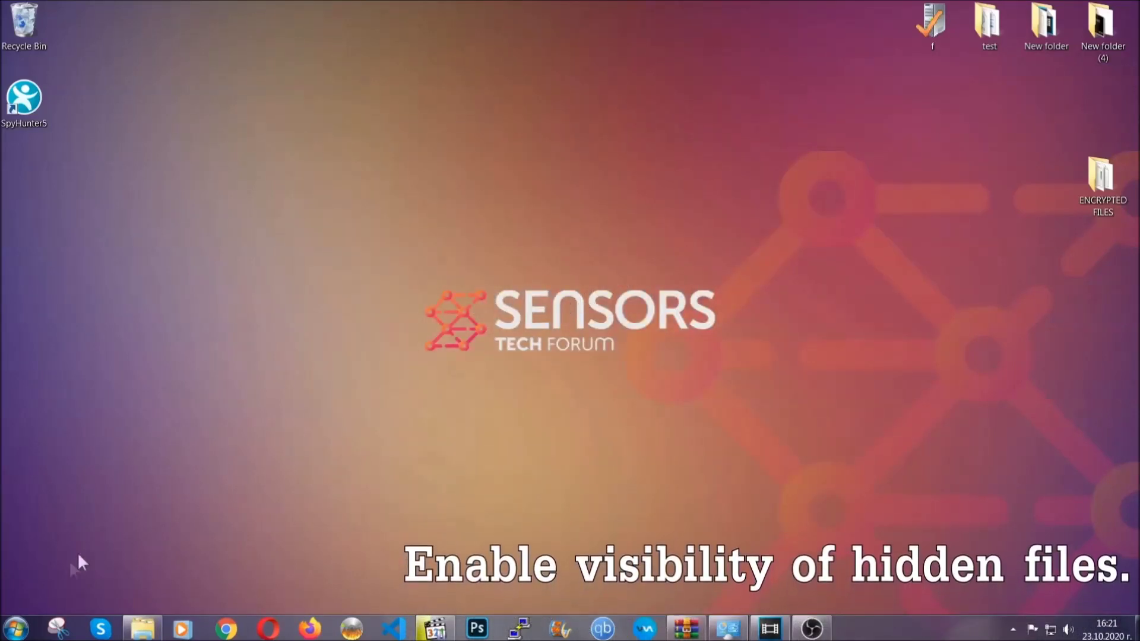
# - Find 'show hidden files and folders' in Start search and enable showing hidden files, folders and drives
pyautogui.click(16, 628)
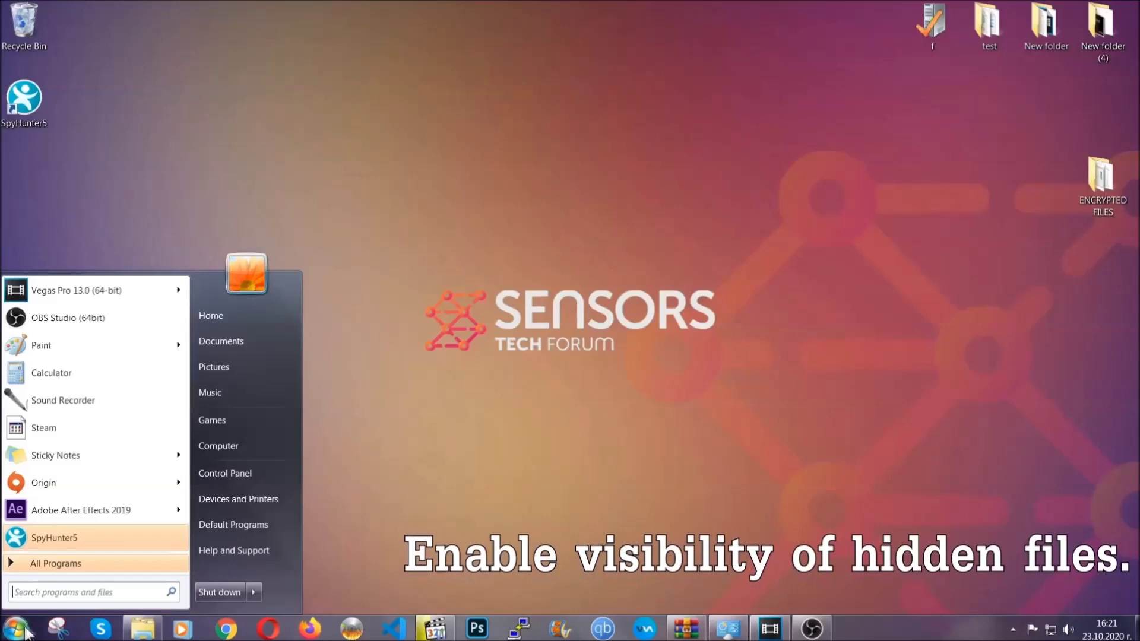
pyautogui.click(50, 584)
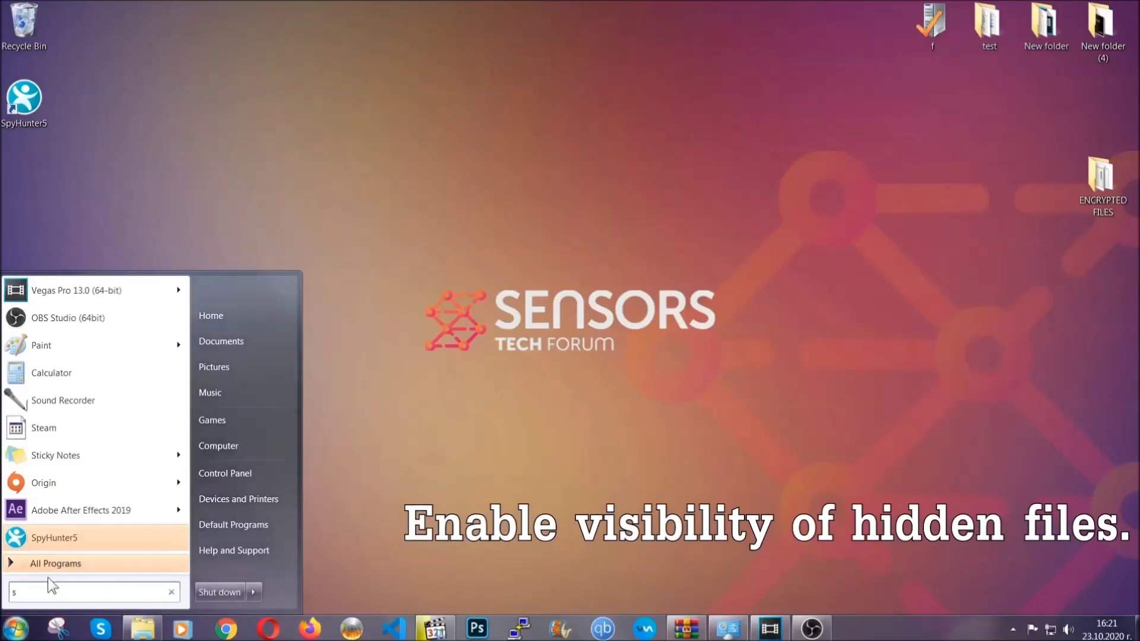
pyautogui.write('showh')
pyautogui.press('BackSpace')
pyautogui.write('hidden f')
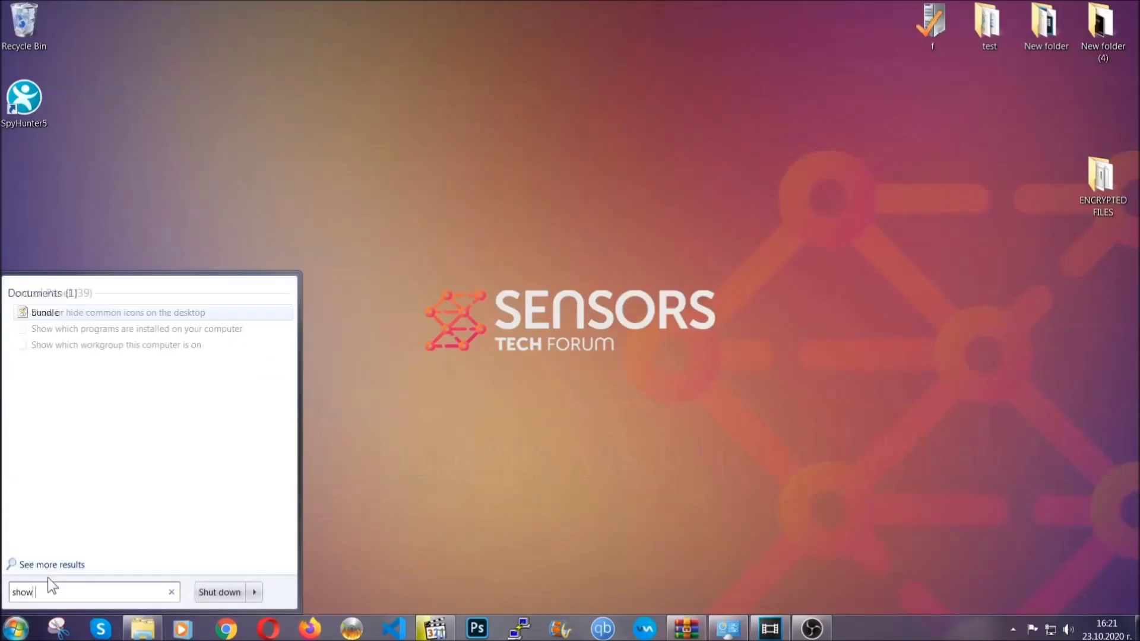
pyautogui.write('iles and folders')
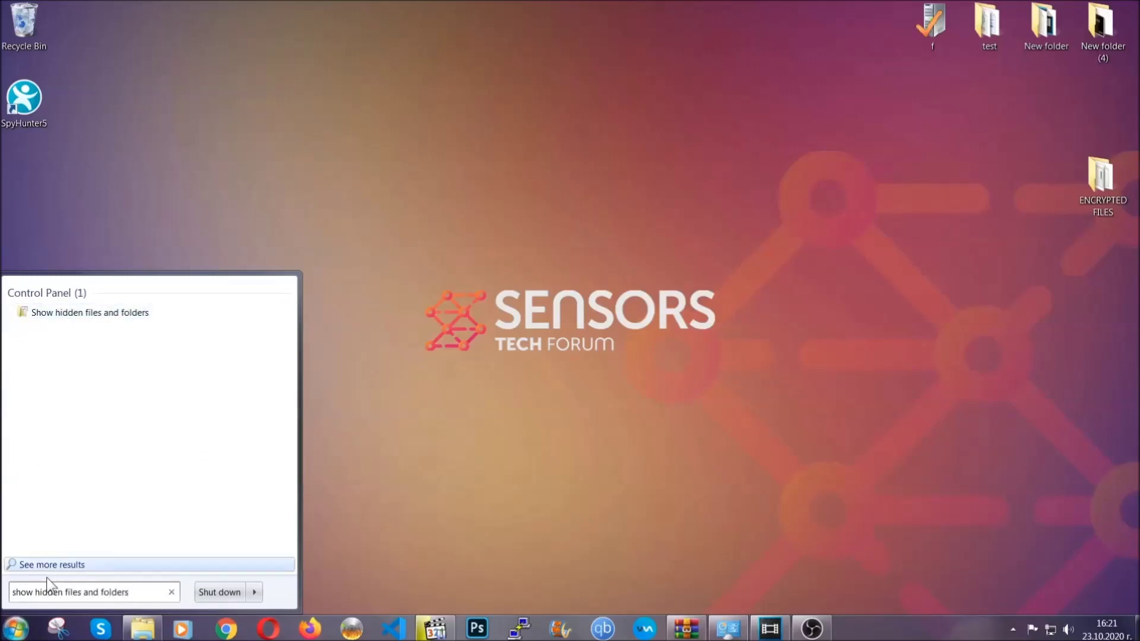
pyautogui.click(134, 314)
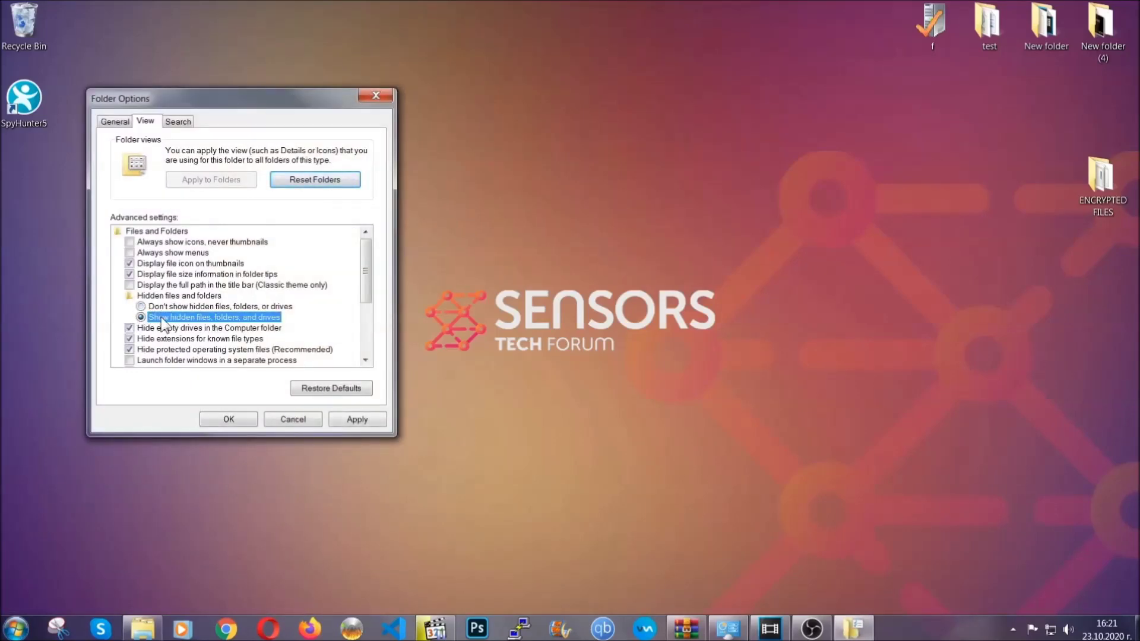
pyautogui.click(353, 422)
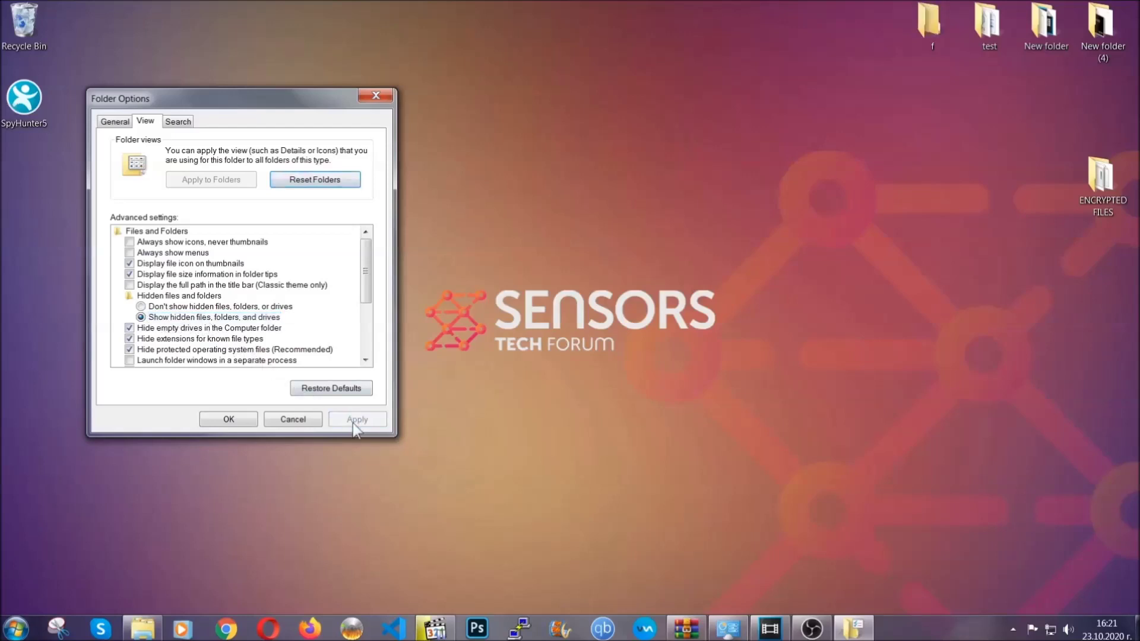
pyautogui.click(228, 419)
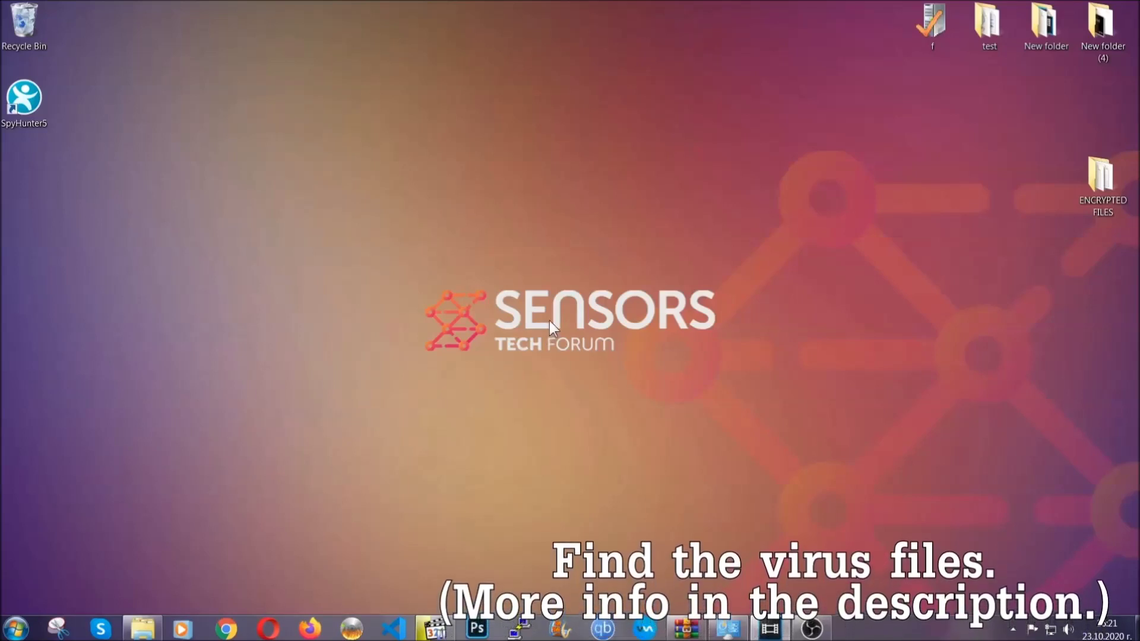
# - Search the whole Computer for 'fileextension:exe Example Vir'
pyautogui.click(16, 628)
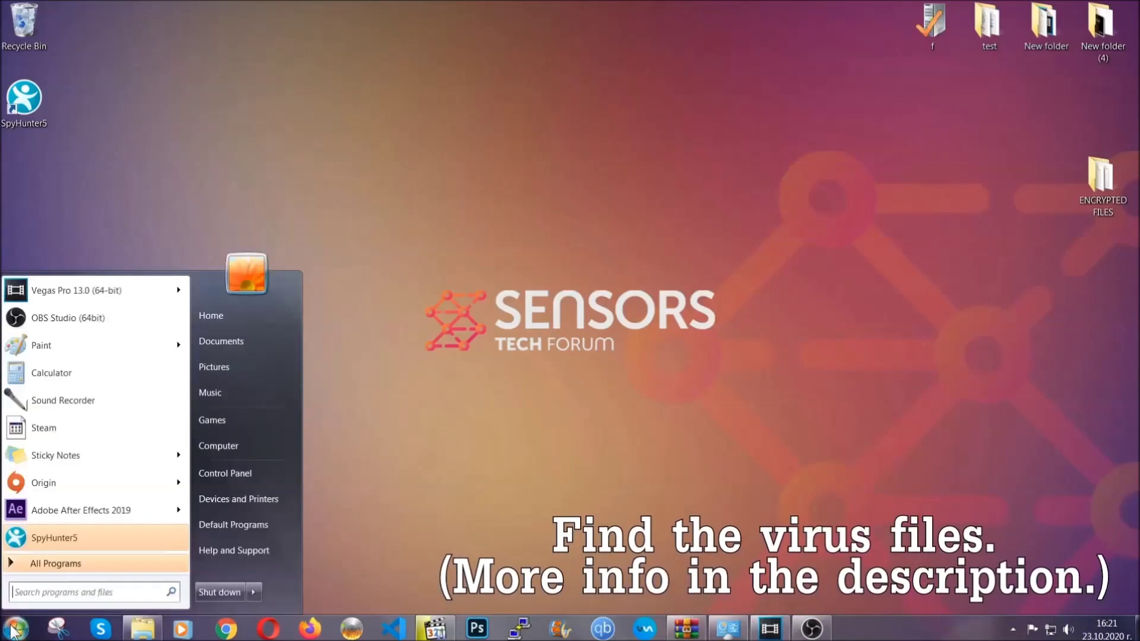
pyautogui.click(234, 444)
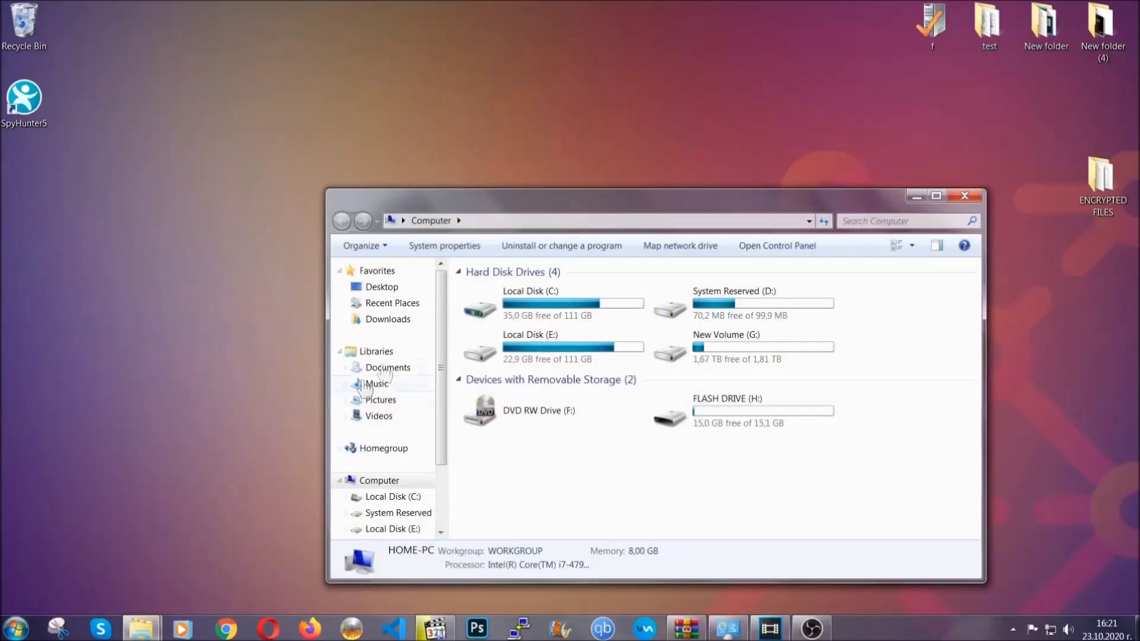
pyautogui.moveTo(619, 209); pyautogui.dragTo(544, 159)
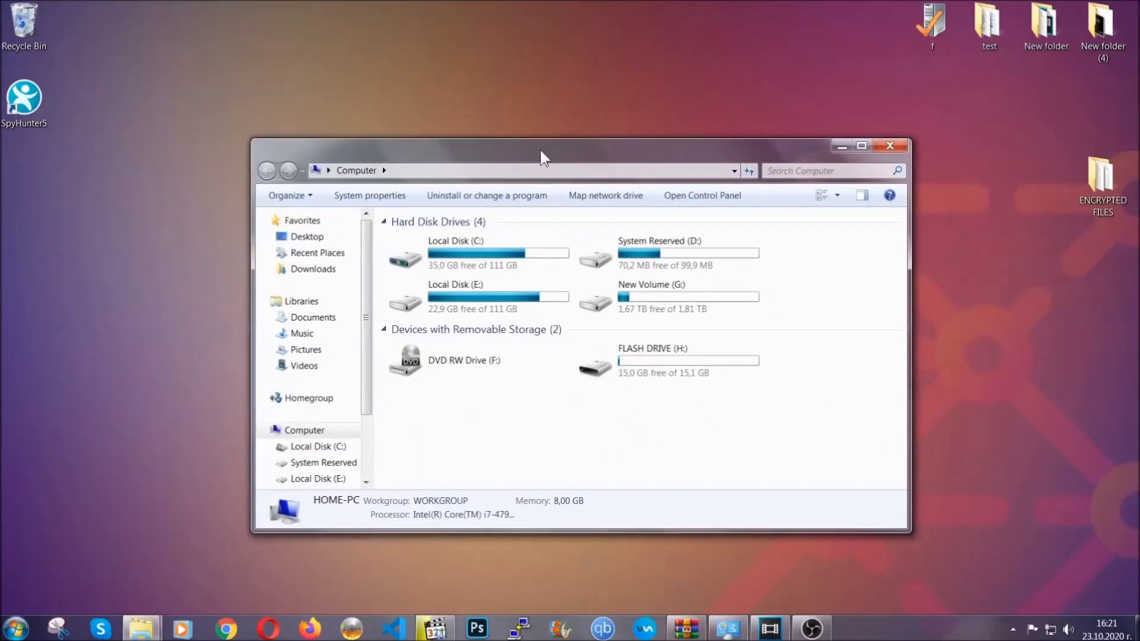
pyautogui.click(775, 171)
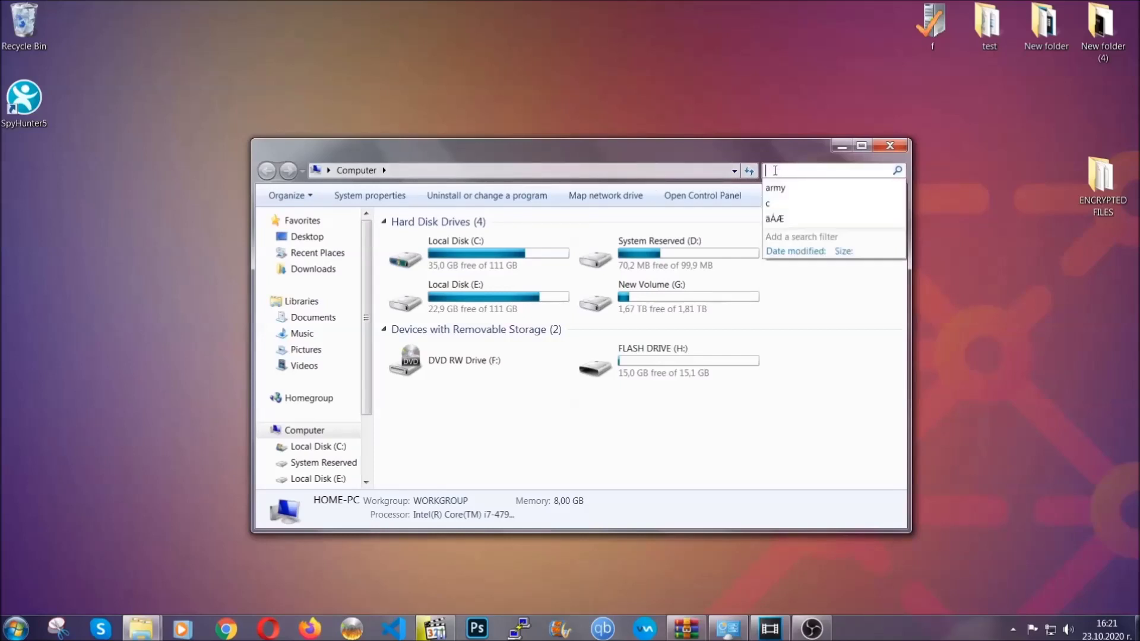
pyautogui.write('file')
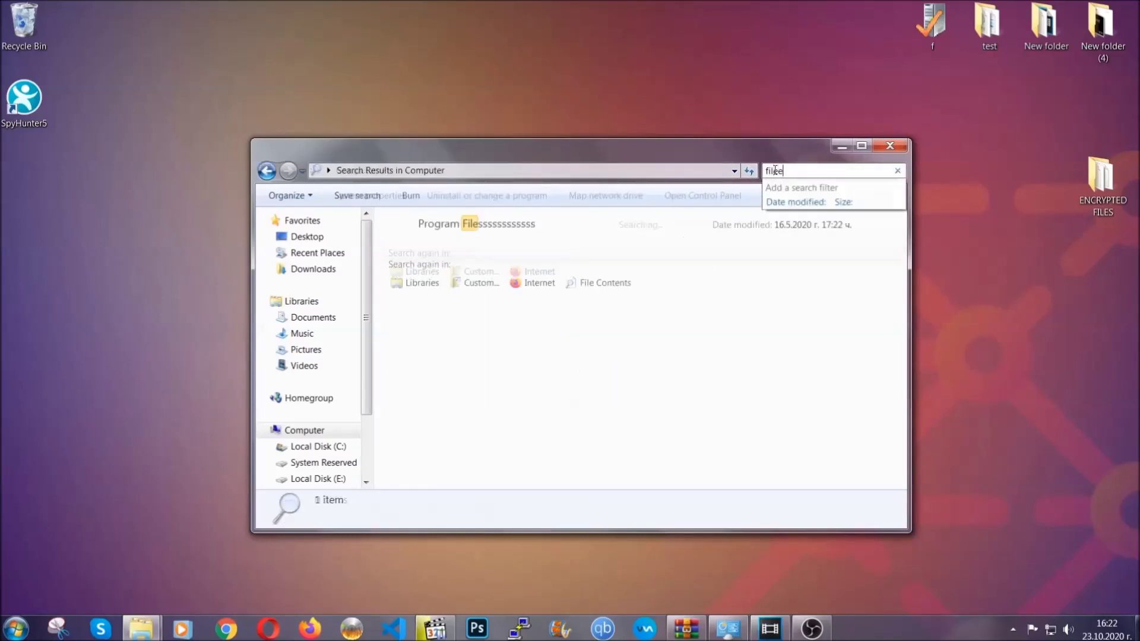
pyautogui.write('extension:exe ')
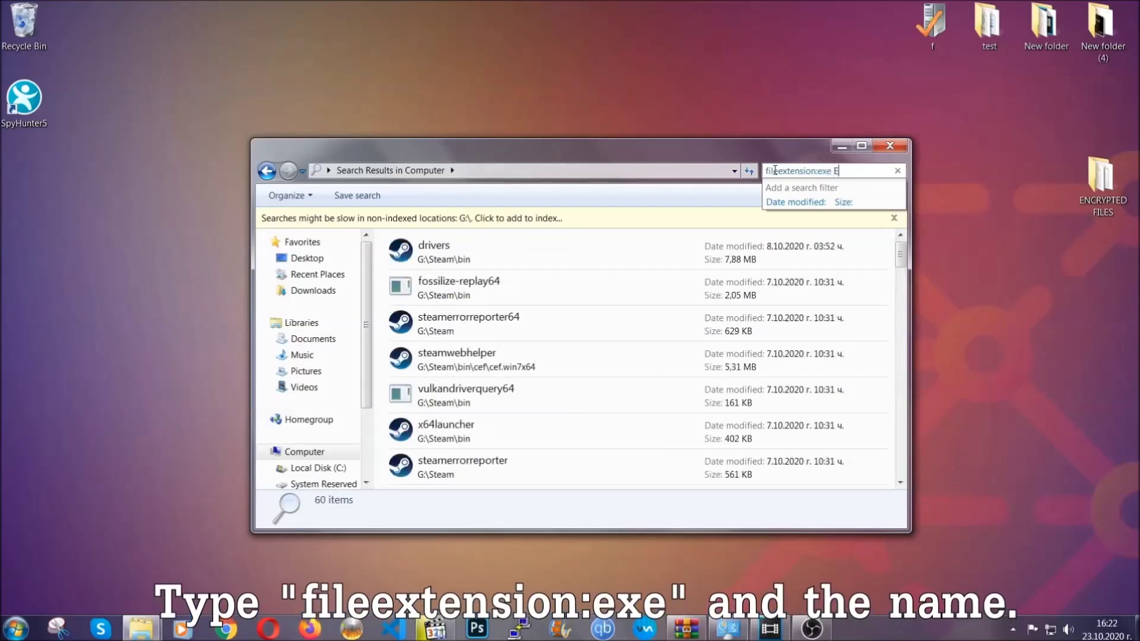
pyautogui.write('Example Virus Name')
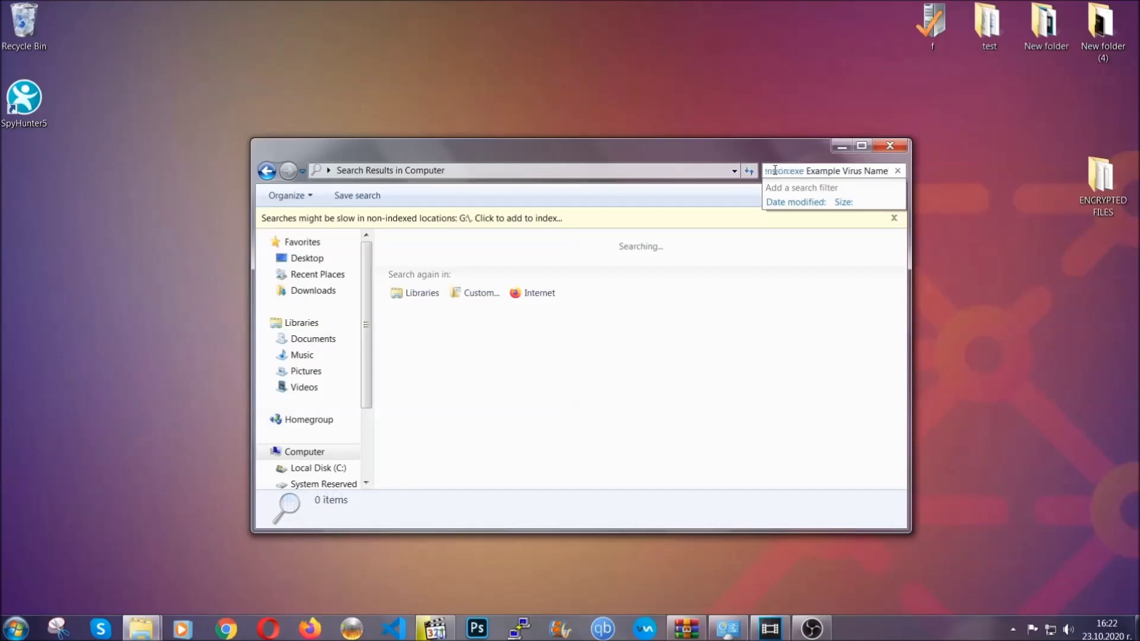
pyautogui.press('Return')
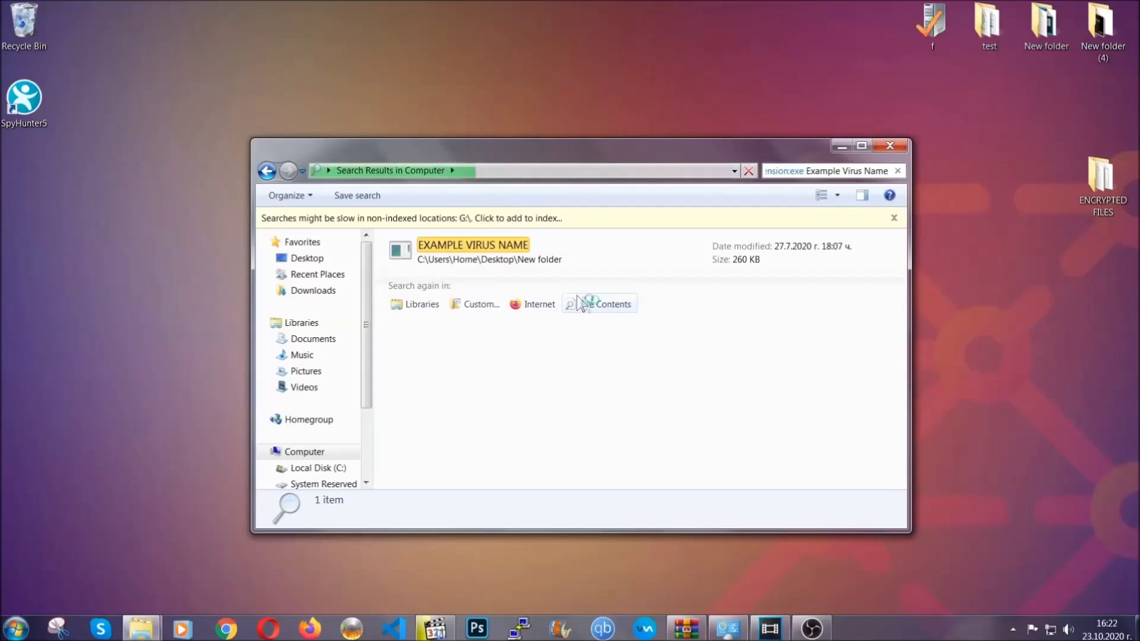
# - Delete the EXAMPLE VIRUS NAME executable to the Recycle Bin and close the results
pyautogui.click(498, 243)
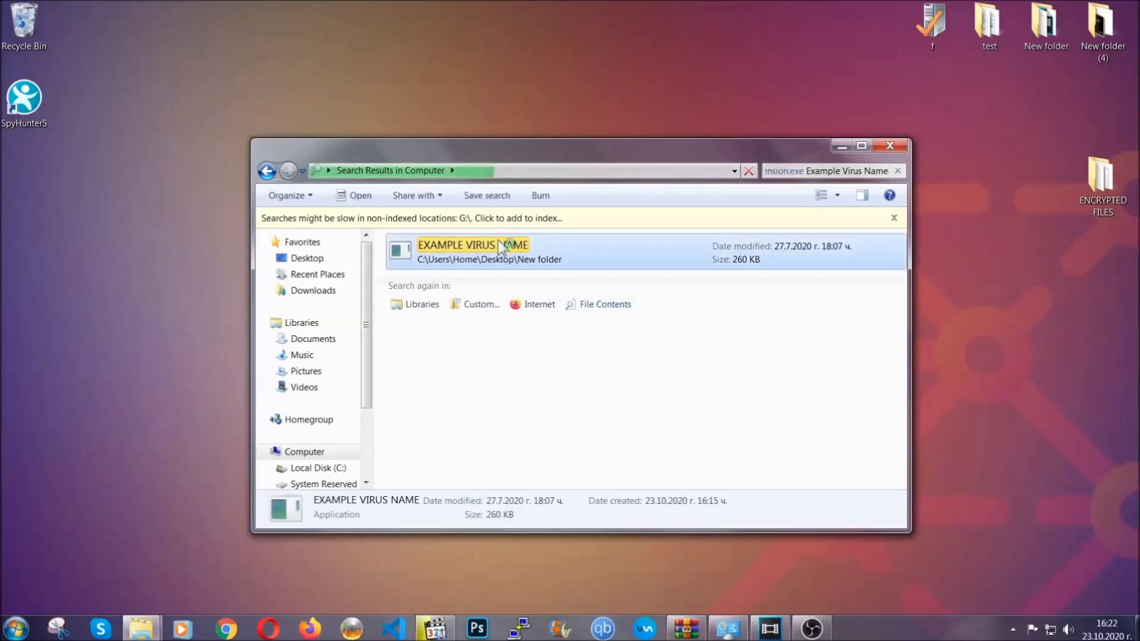
pyautogui.rightClick(501, 249)
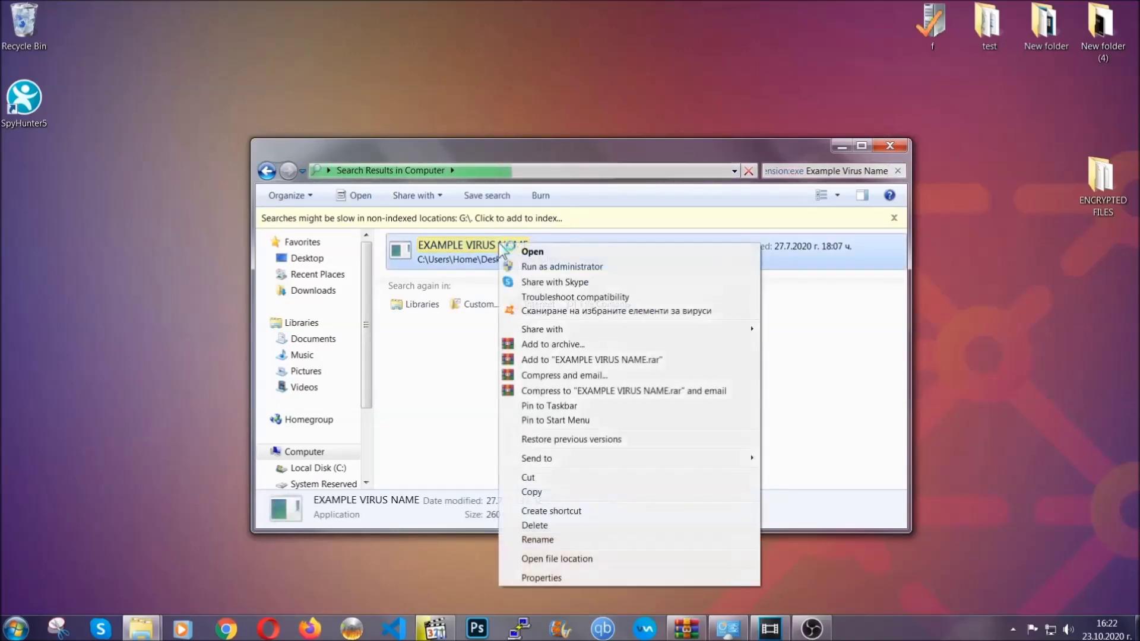
pyautogui.click(549, 525)
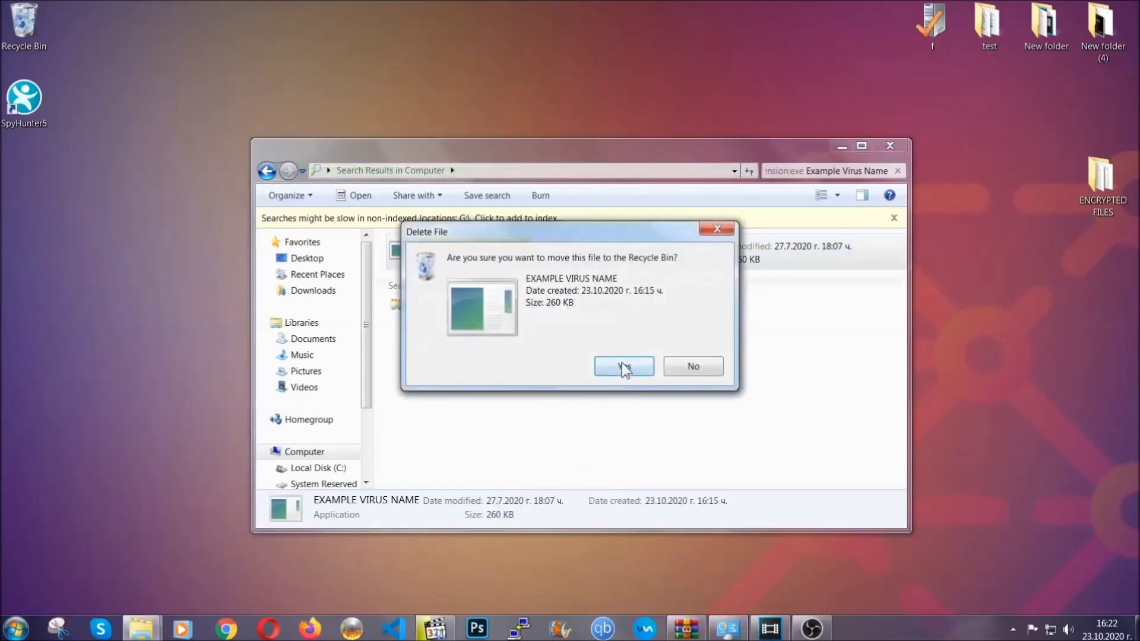
pyautogui.click(622, 367)
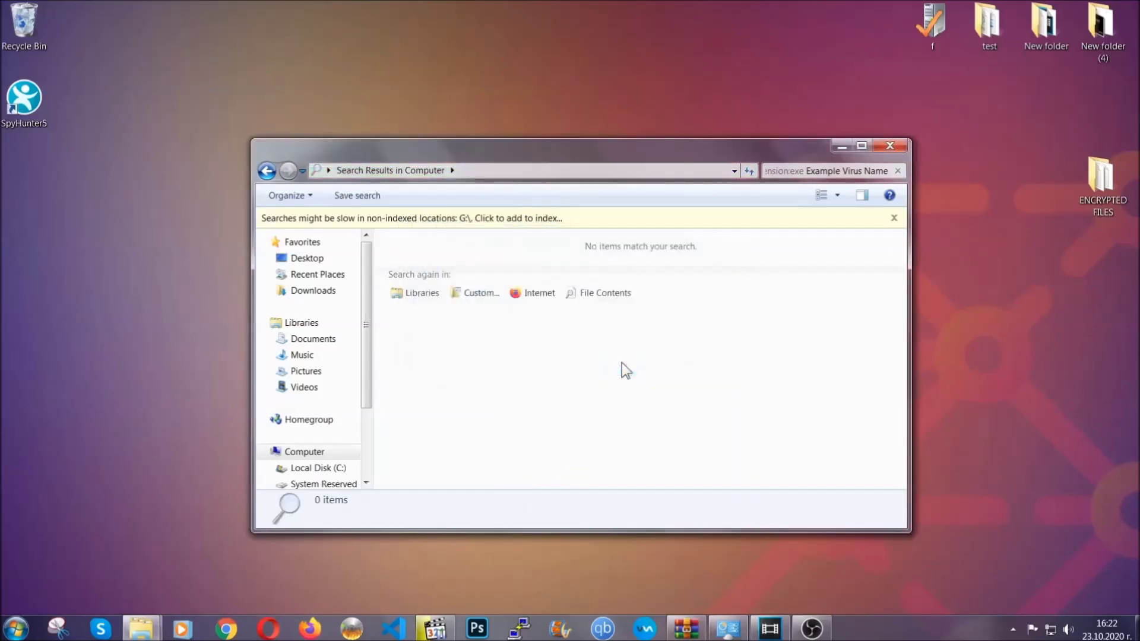
pyautogui.click(890, 146)
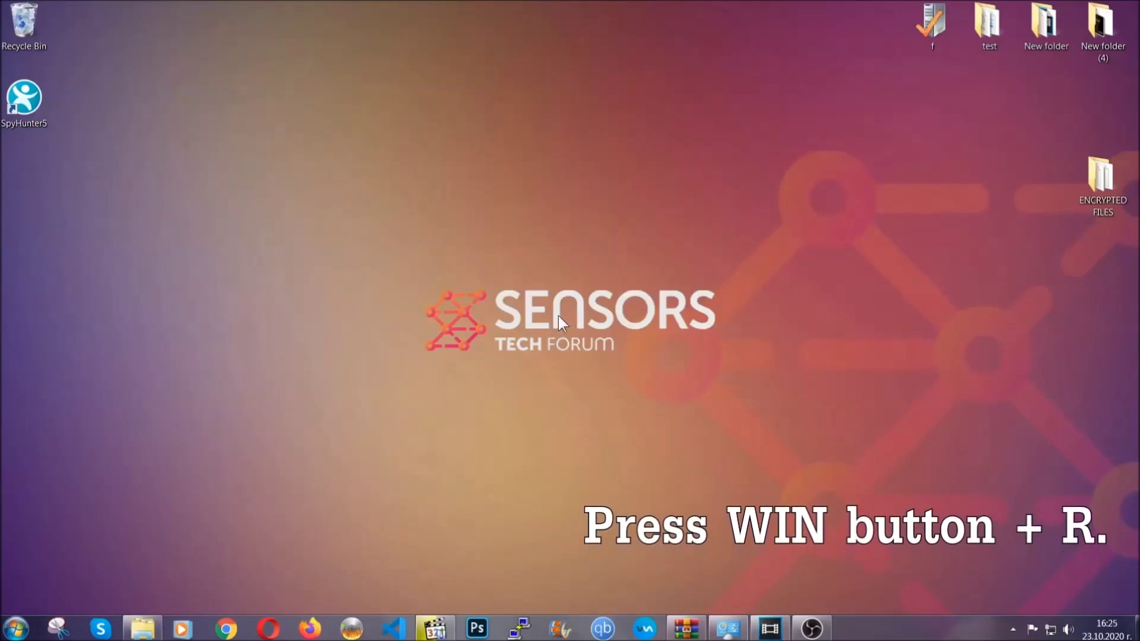
# - Launch REGEDIT from the Win+R Run dialog, replacing the prefilled cmd
pyautogui.press('super+r')
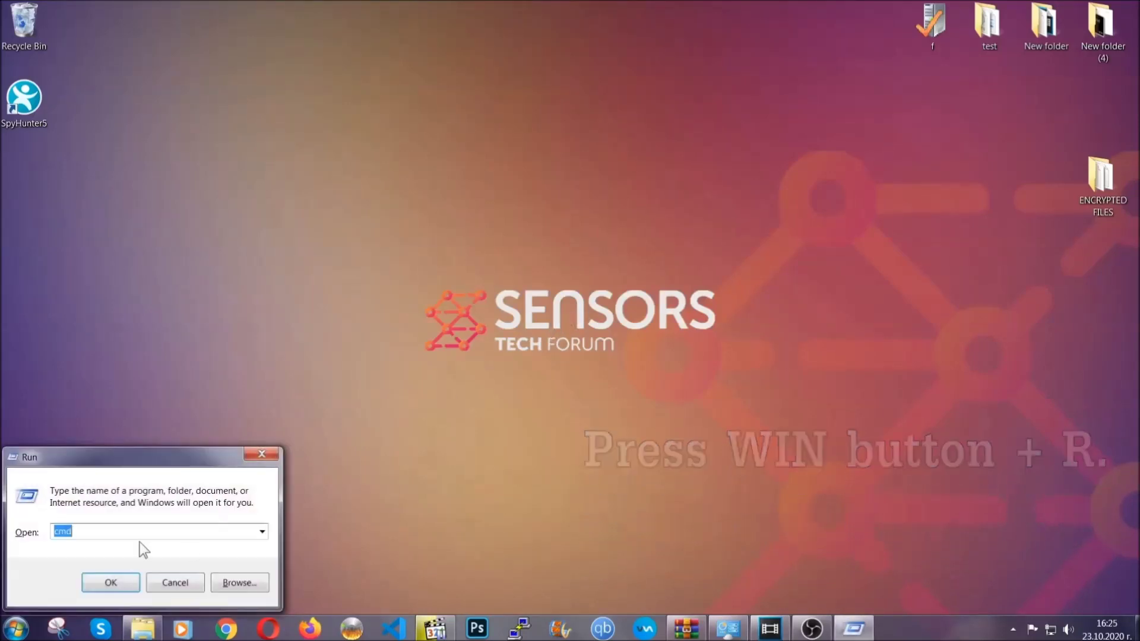
pyautogui.click(108, 539)
pyautogui.press('BackSpace')
pyautogui.press('BackSpace')
pyautogui.press('BackSpace')
pyautogui.write('REGEDIT')
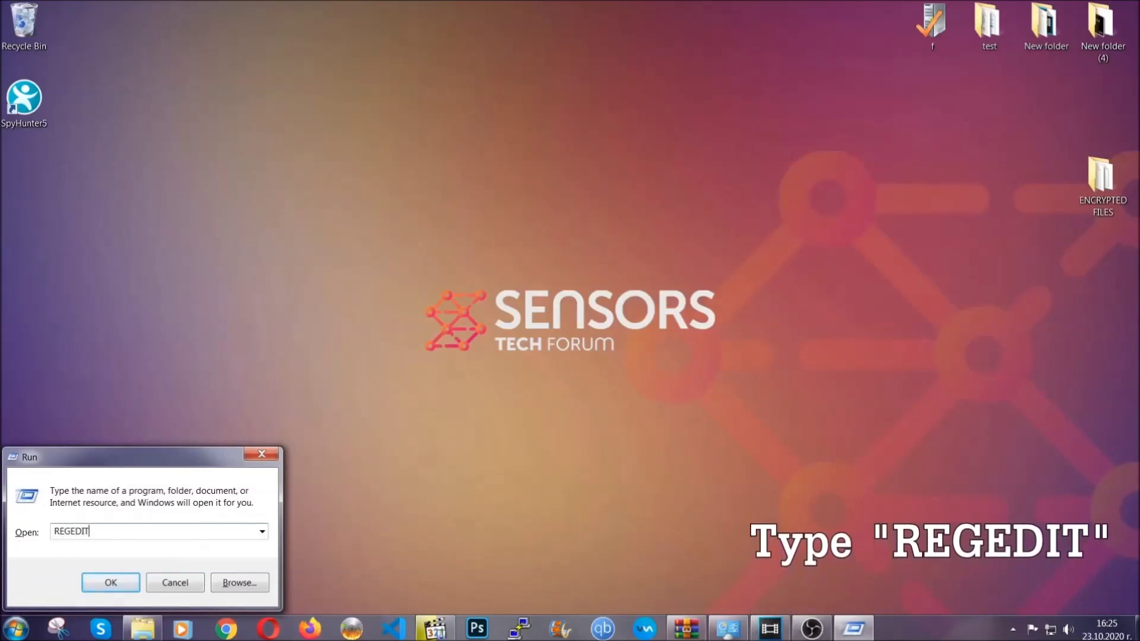
pyautogui.click(98, 579)
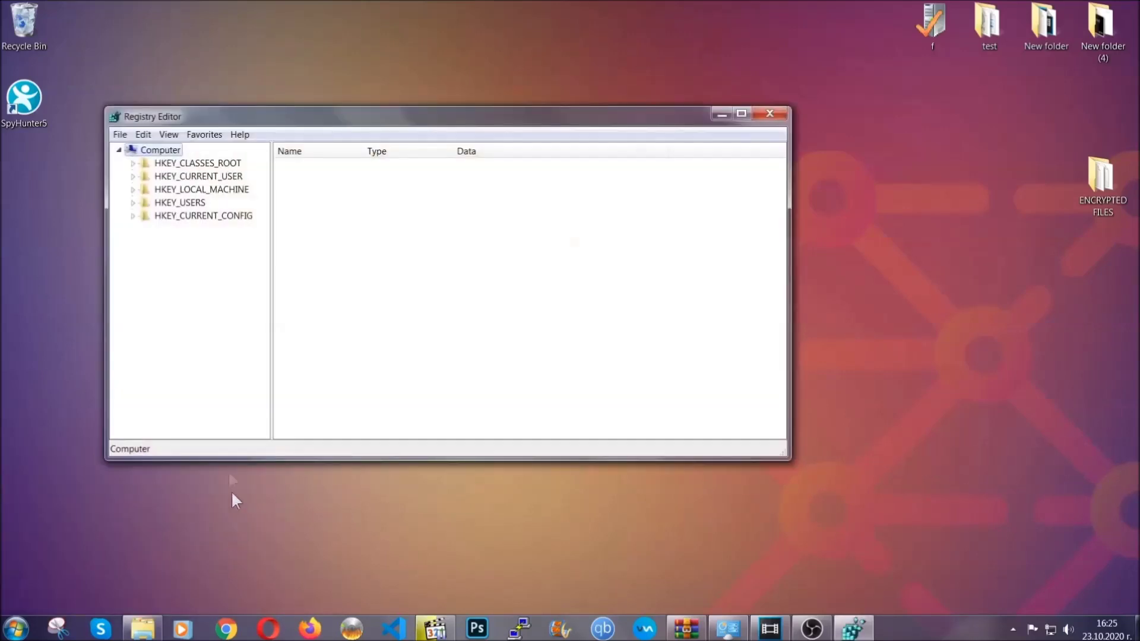
# - Export the entire registry to the Desktop as a backup file named BACKUP
pyautogui.click(120, 135)
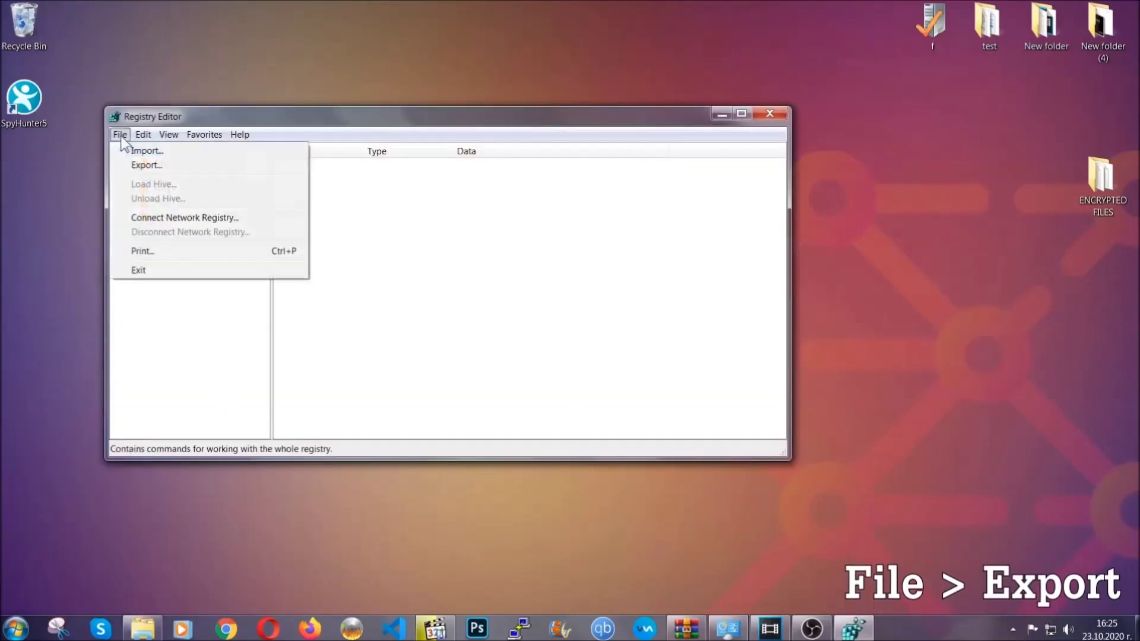
pyautogui.click(148, 164)
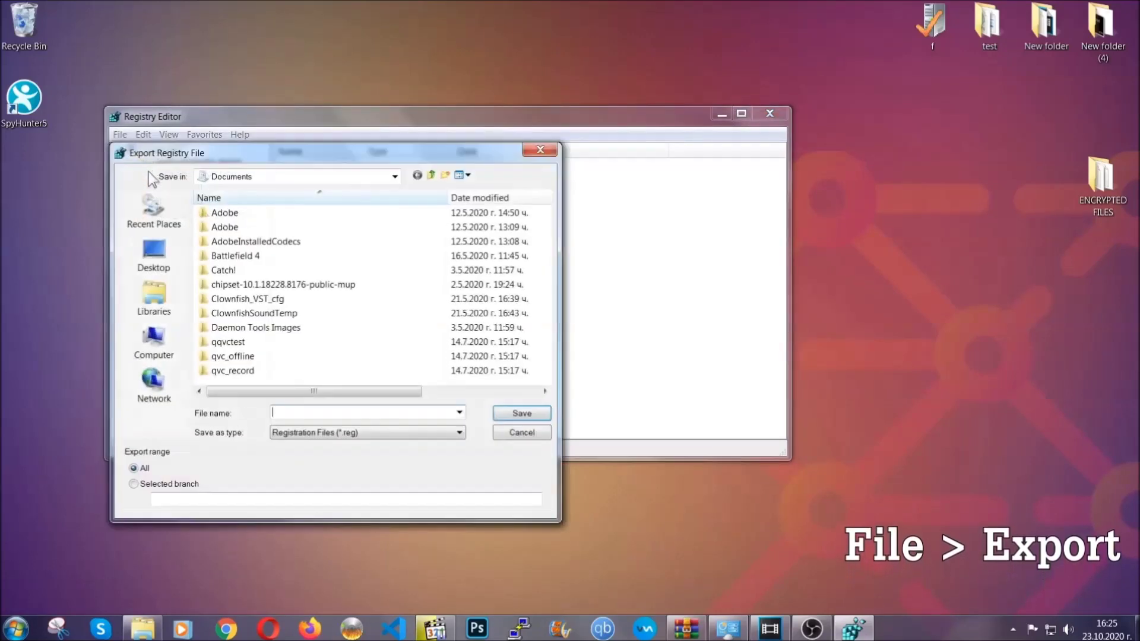
pyautogui.click(149, 254)
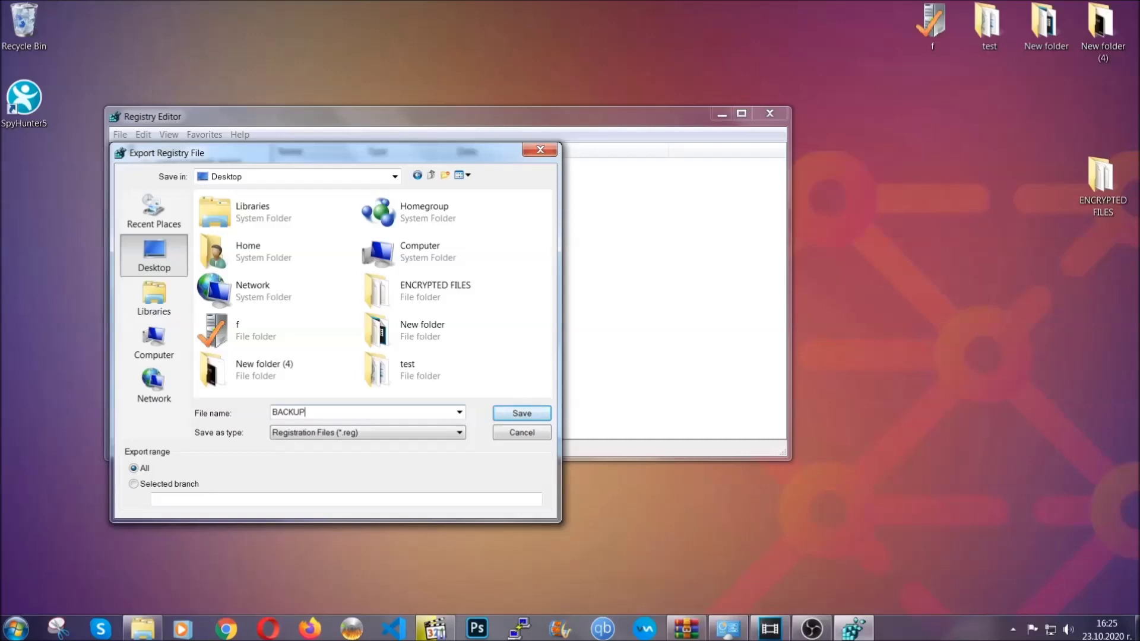
pyautogui.click(514, 415)
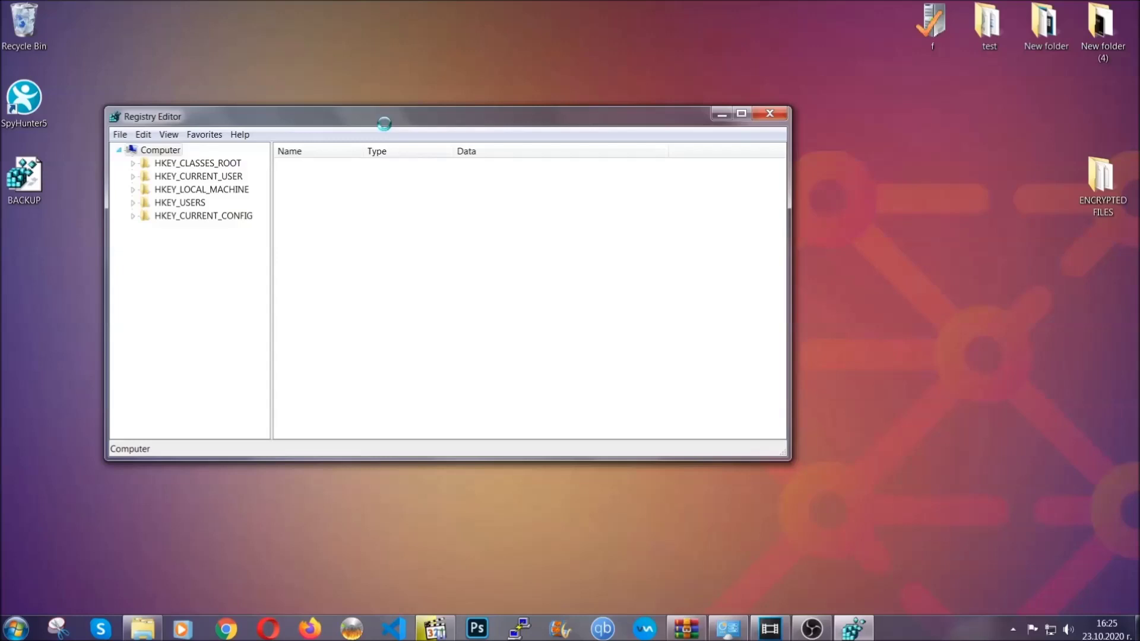
pyautogui.moveTo(384, 124); pyautogui.dragTo(496, 160)
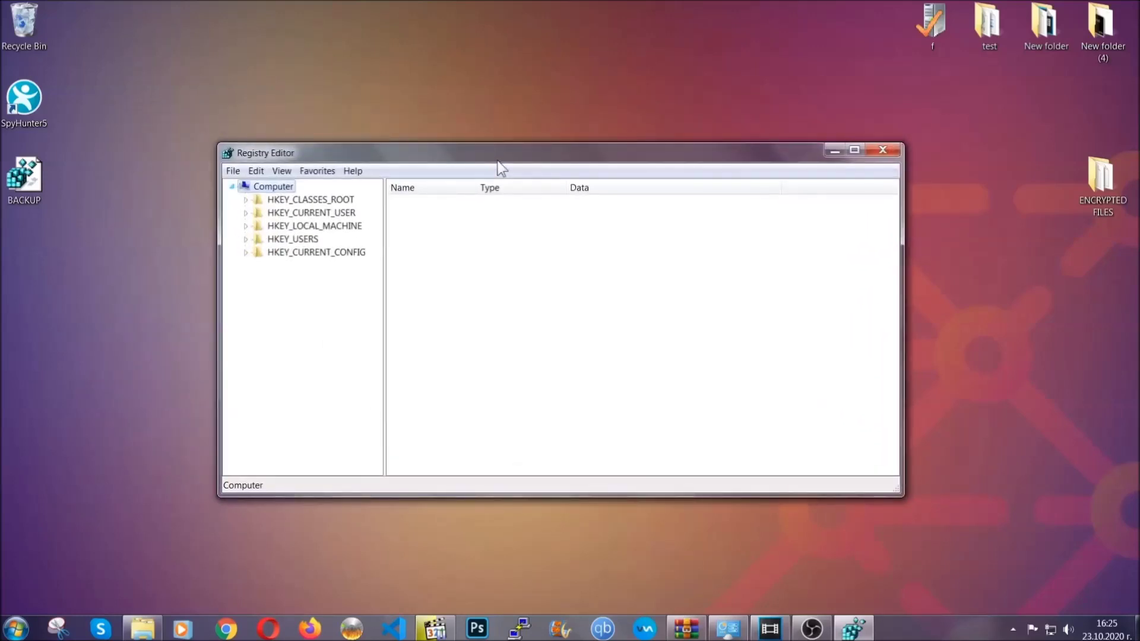
pyautogui.click(232, 171)
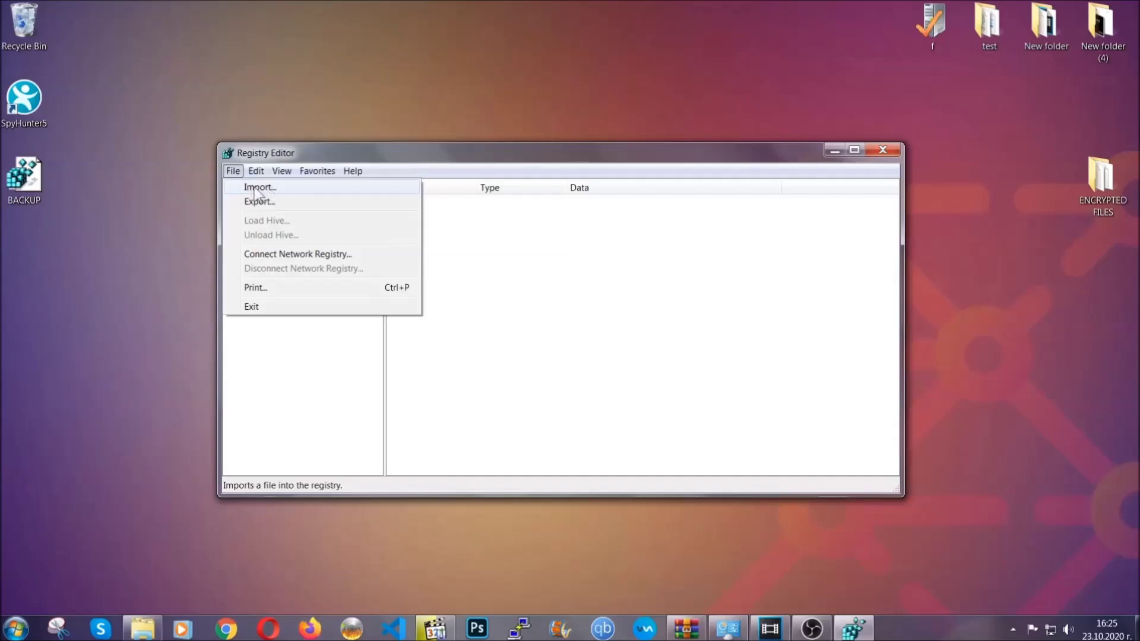
# - Use Find to search the registry for the RunOnce key
pyautogui.click(235, 172)
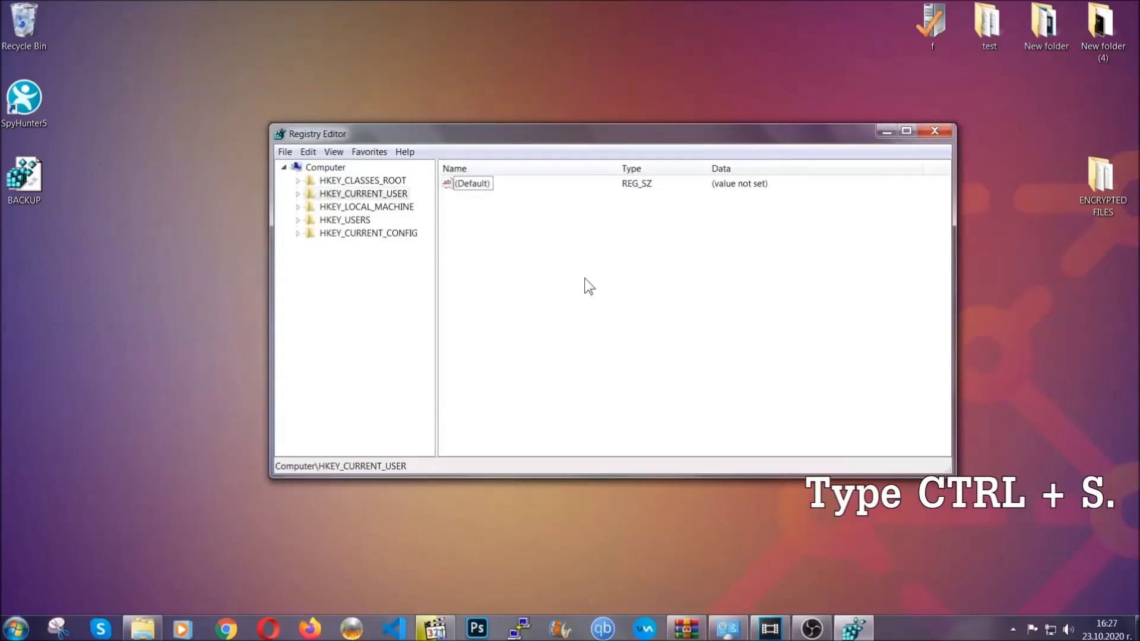
pyautogui.hotkey('ctrl', 'f')
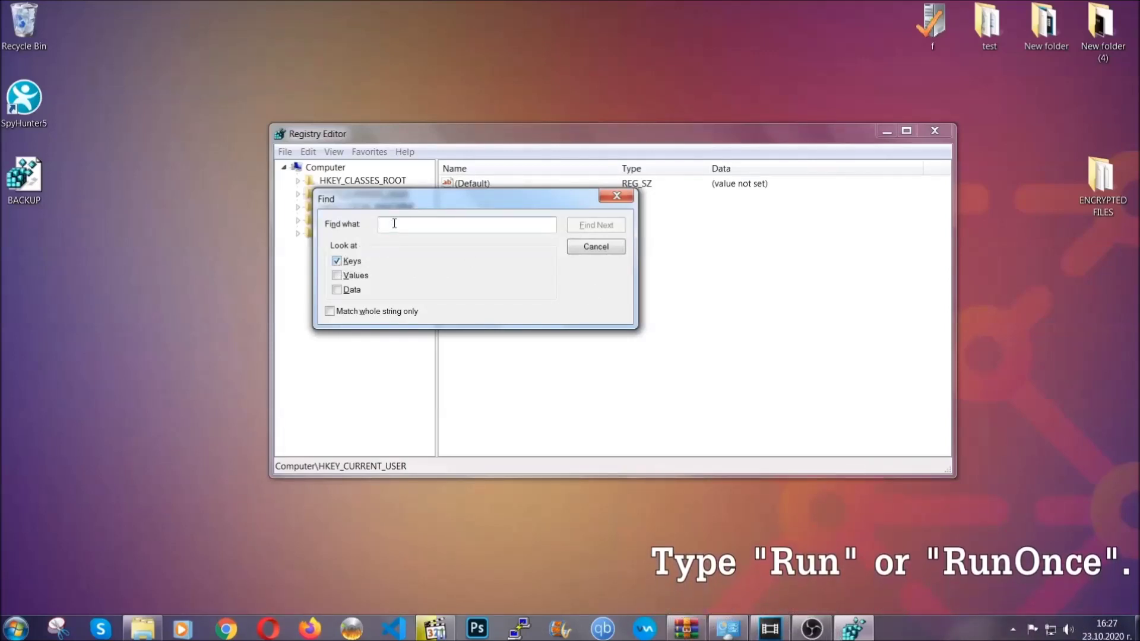
pyautogui.write('RunO')
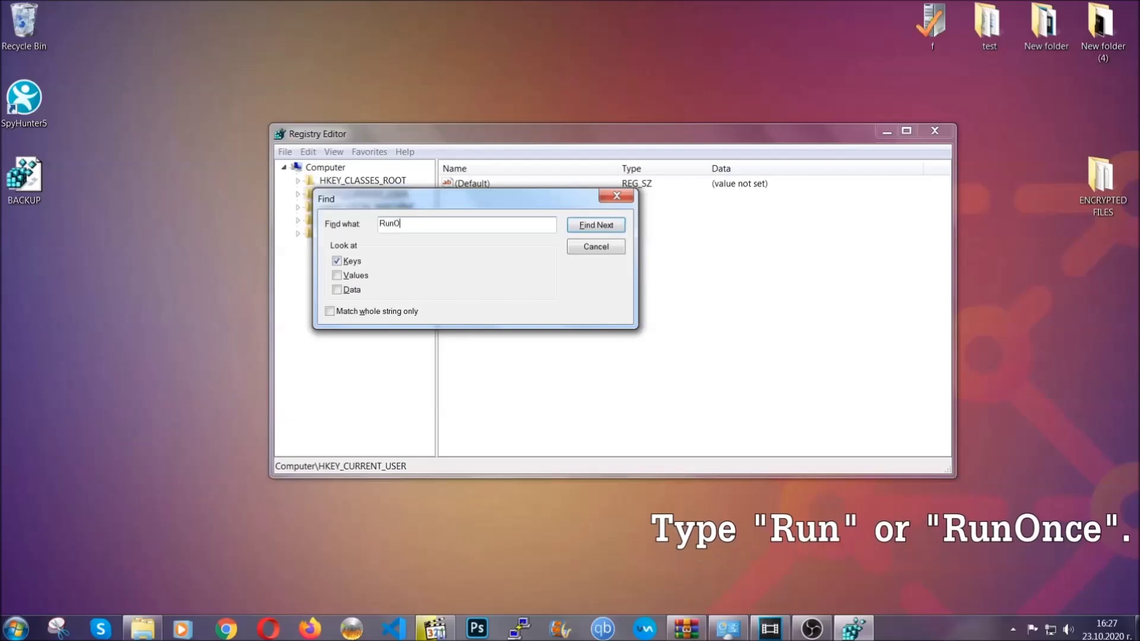
pyautogui.write('nce')
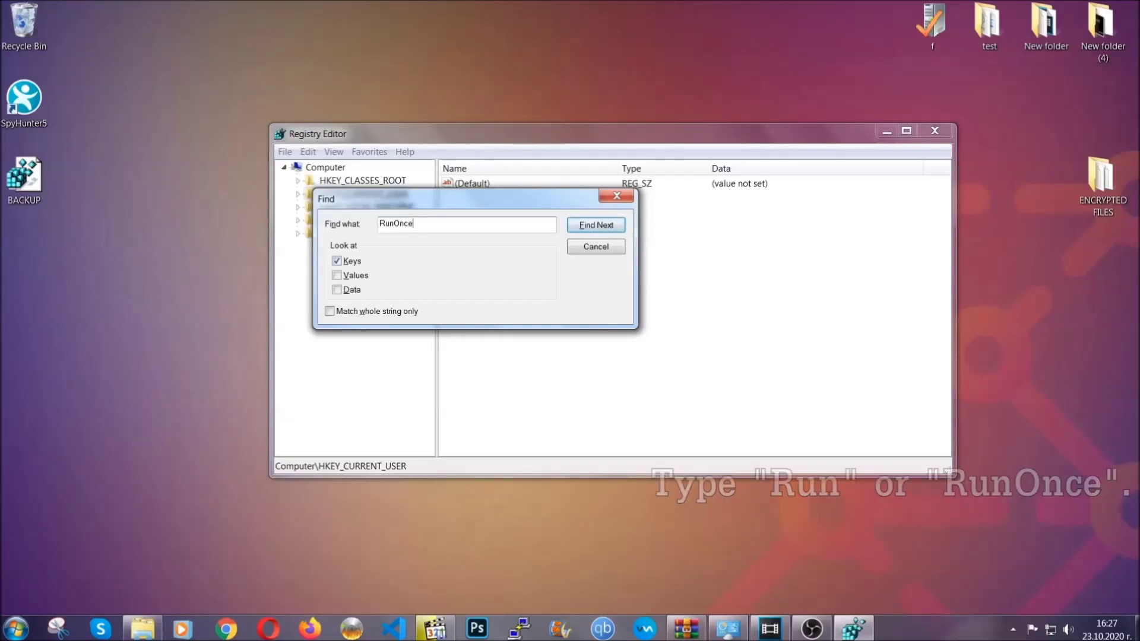
pyautogui.click(609, 228)
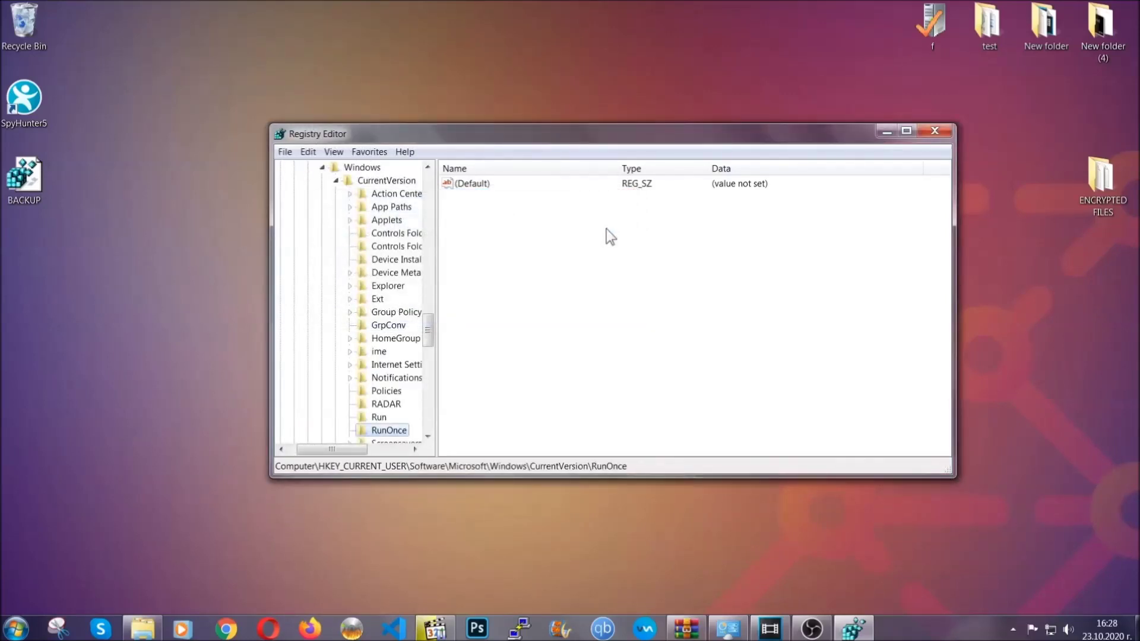
pyautogui.scroll(-3, 434, 323)
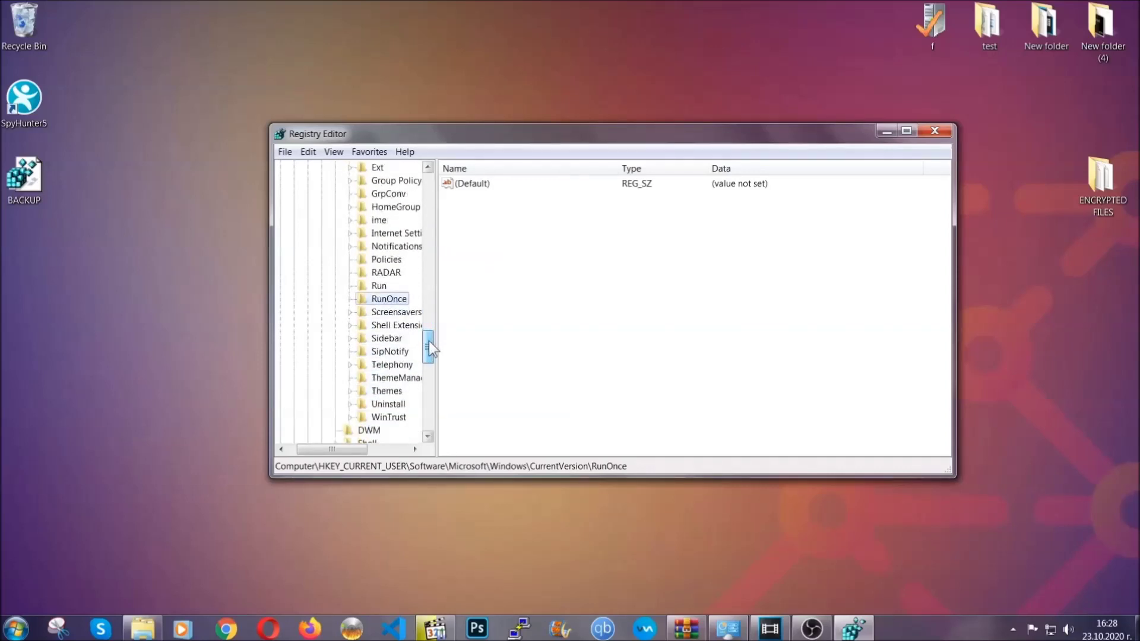
# - Delete THE VIRUS value from the HKEY_CURRENT_USER Run key
pyautogui.click(379, 287)
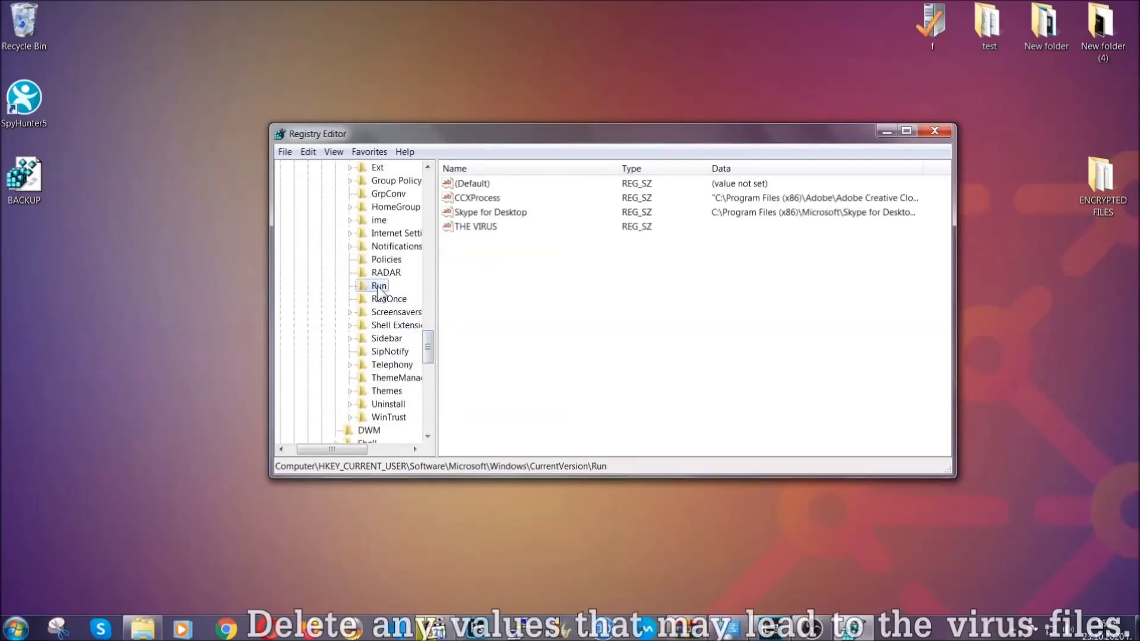
pyautogui.click(469, 228)
pyautogui.rightClick(469, 229)
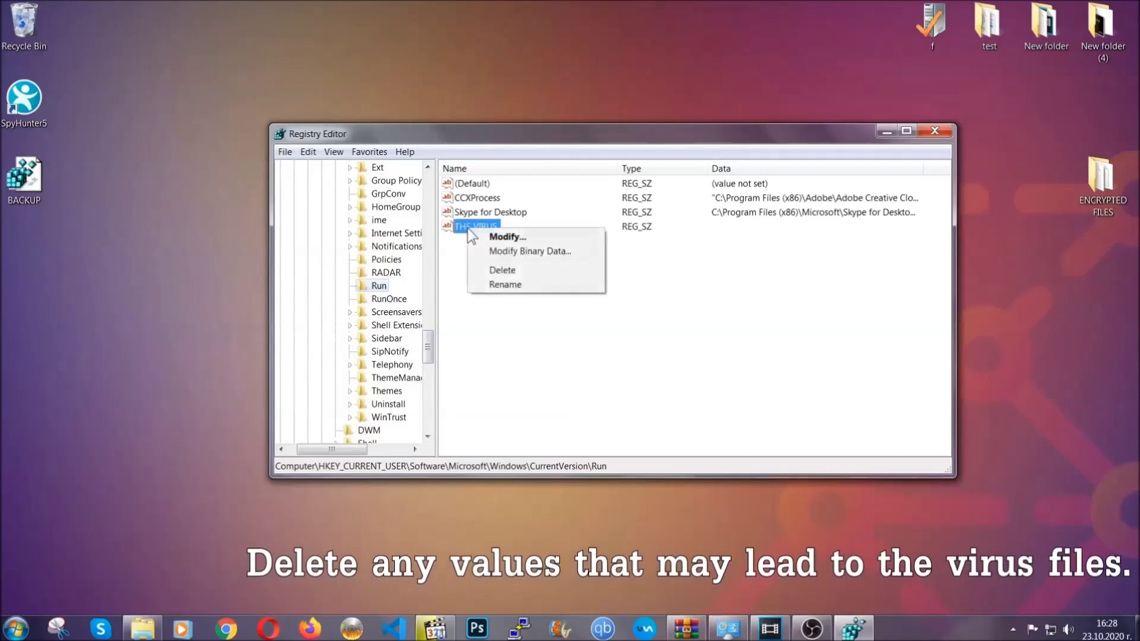
pyautogui.click(492, 272)
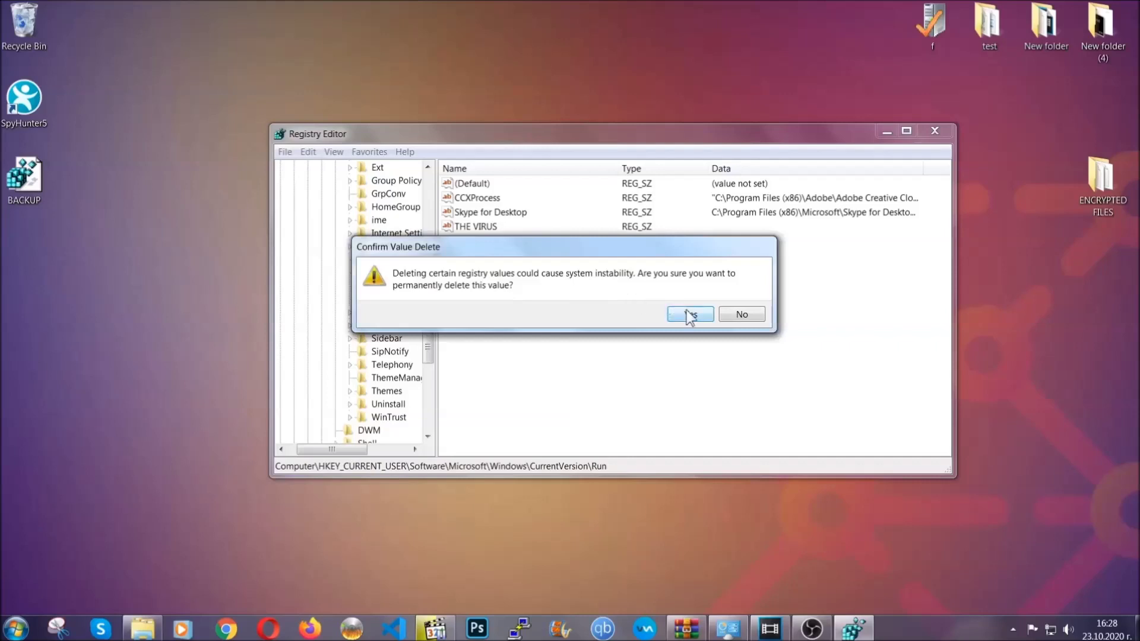
pyautogui.click(689, 315)
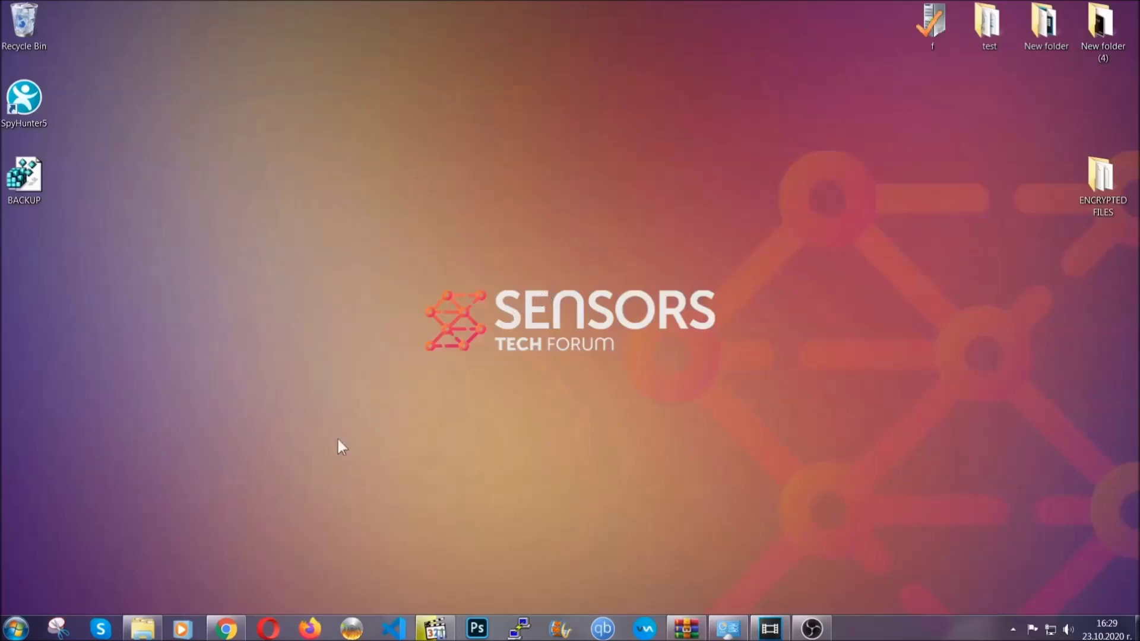
# - In Chrome, select the article URL, scroll down and expand Method 2 – Restore Data via Windows Backup
pyautogui.click(226, 629)
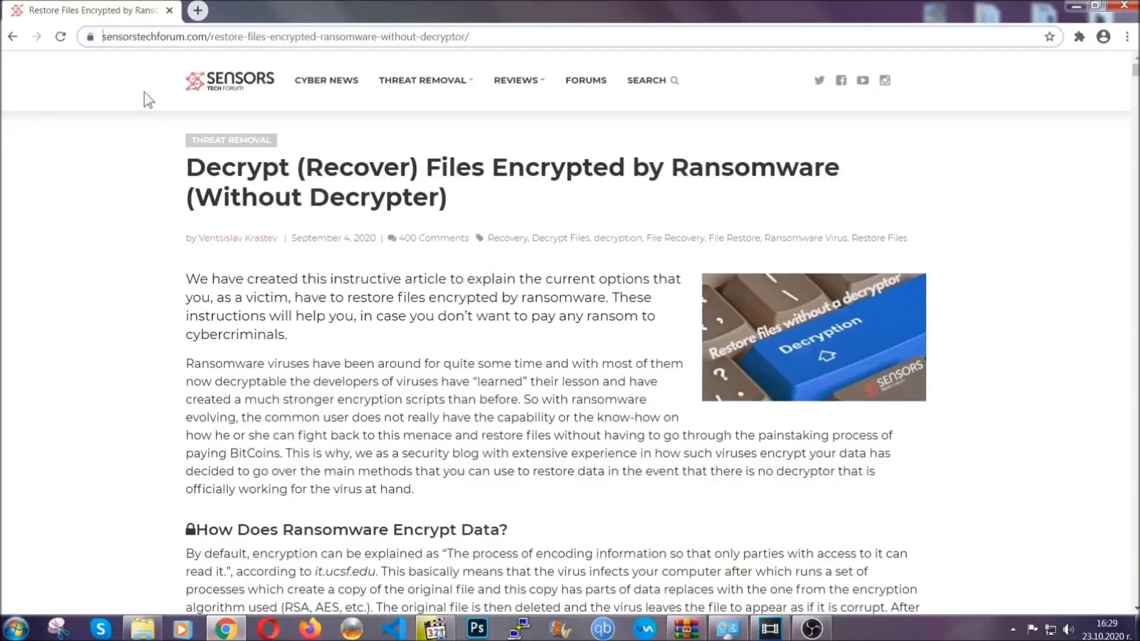
pyautogui.click(103, 37)
pyautogui.moveTo(104, 37); pyautogui.dragTo(514, 42)
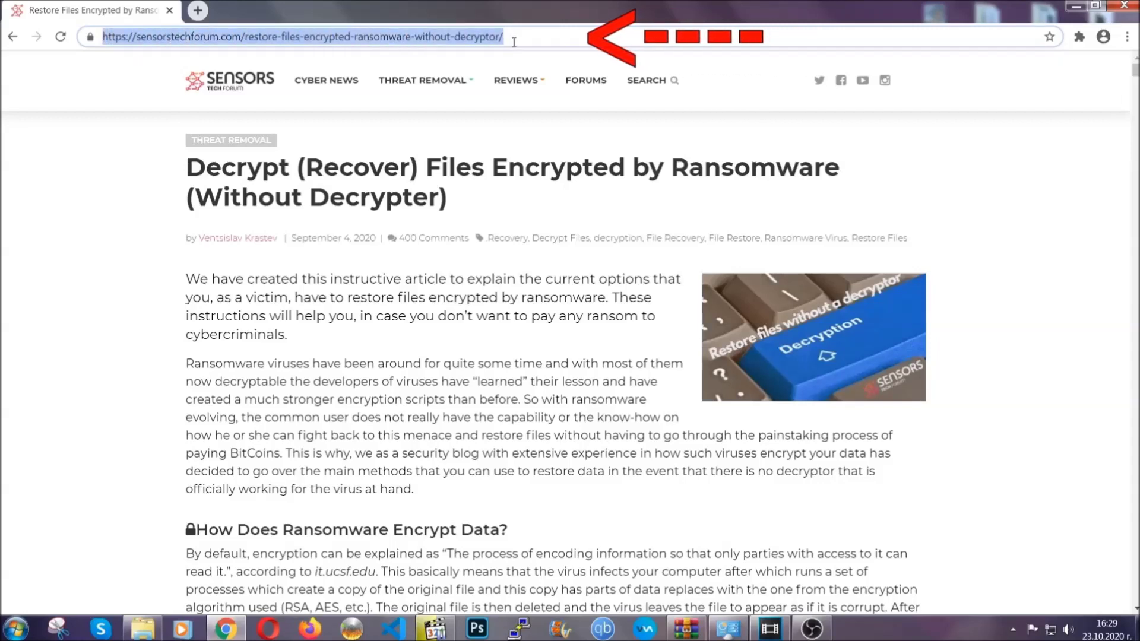
pyautogui.moveTo(515, 116)
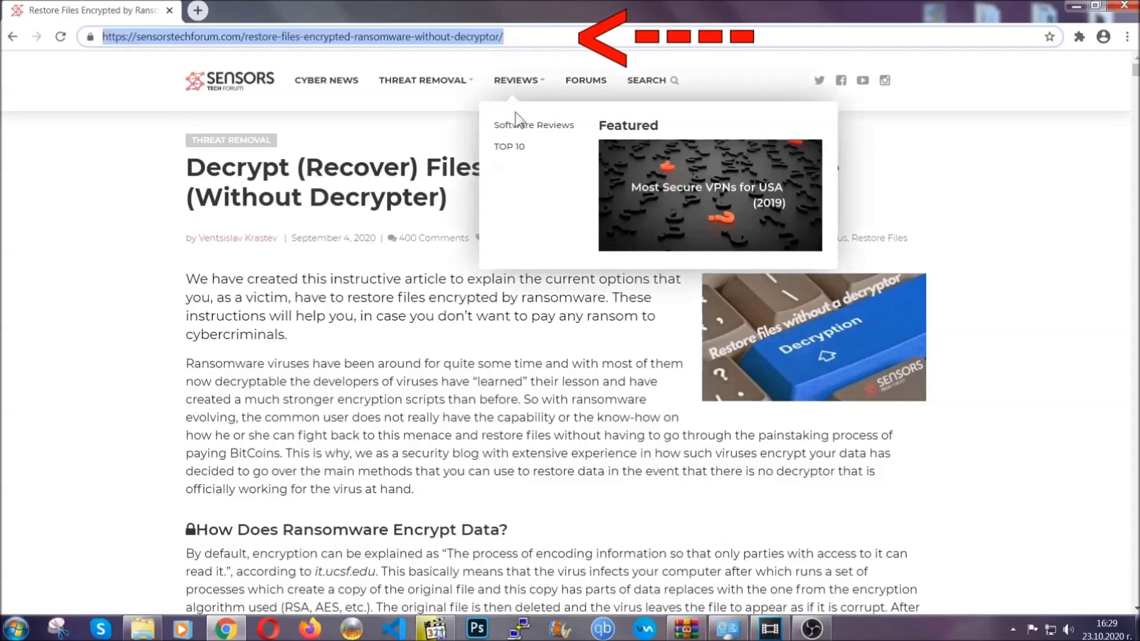
pyautogui.scroll(-5, 586, 323)
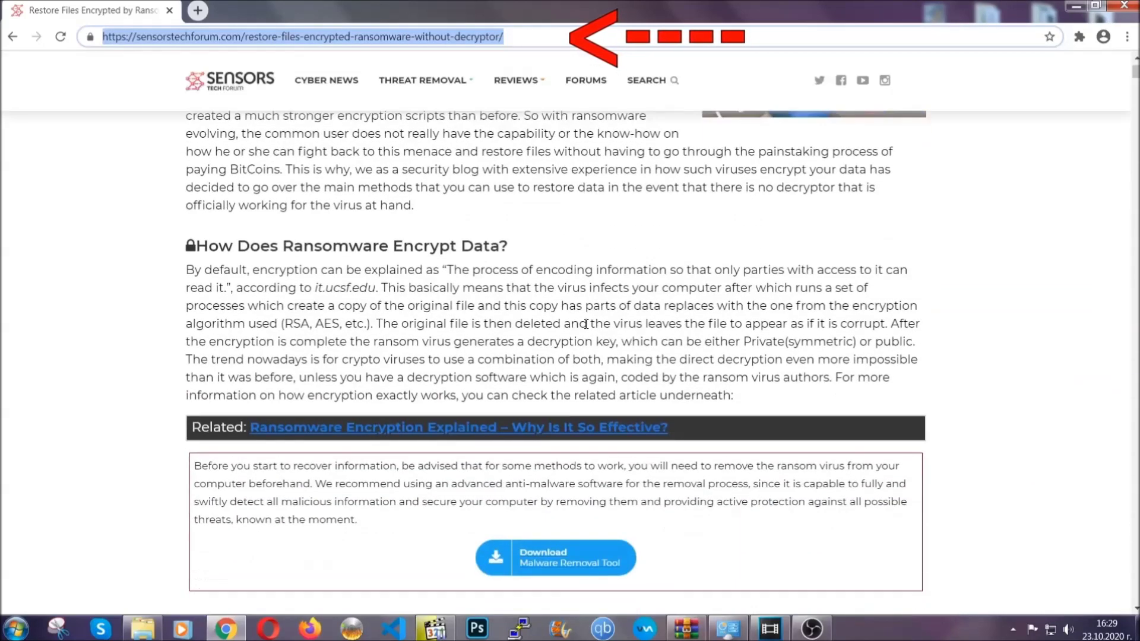
pyautogui.scroll(-6, 585, 323)
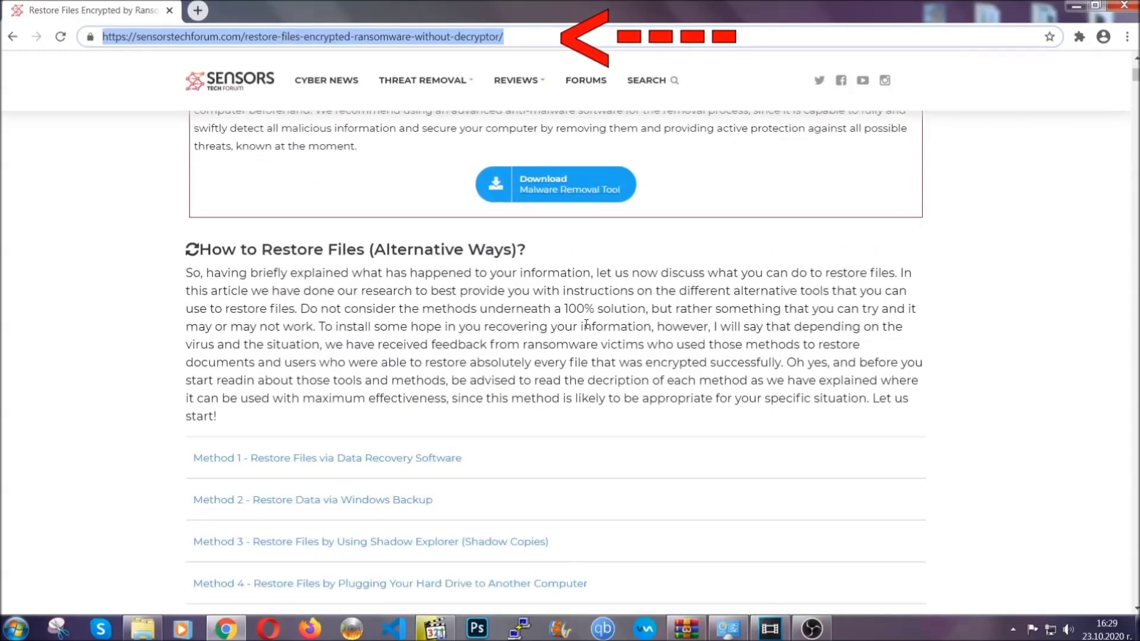
pyautogui.scroll(-4, 586, 324)
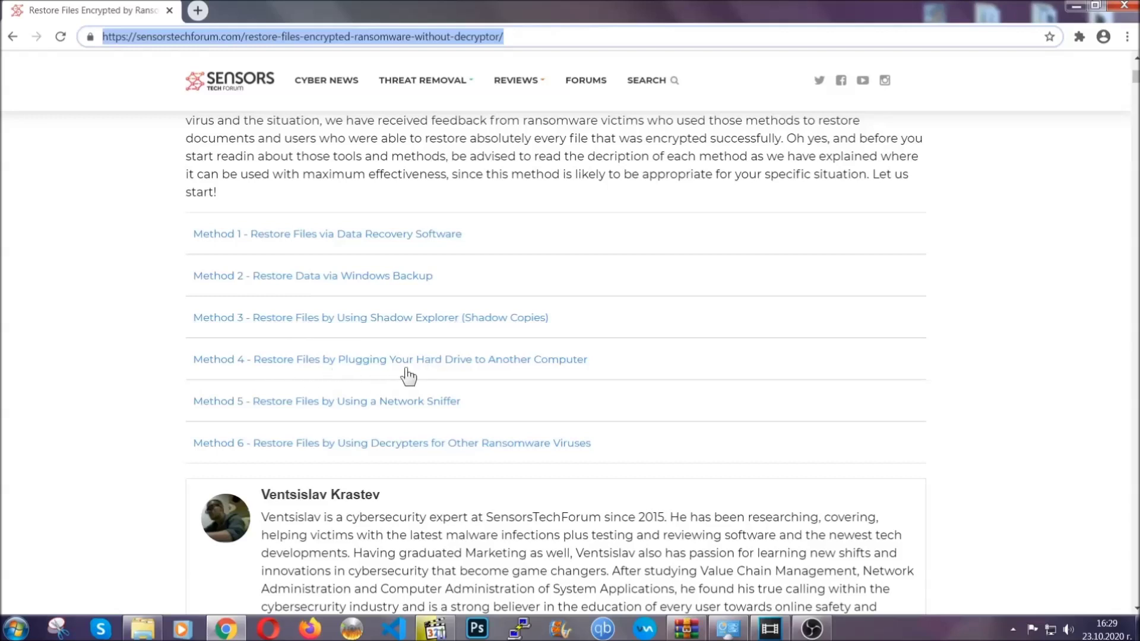
pyautogui.click(354, 275)
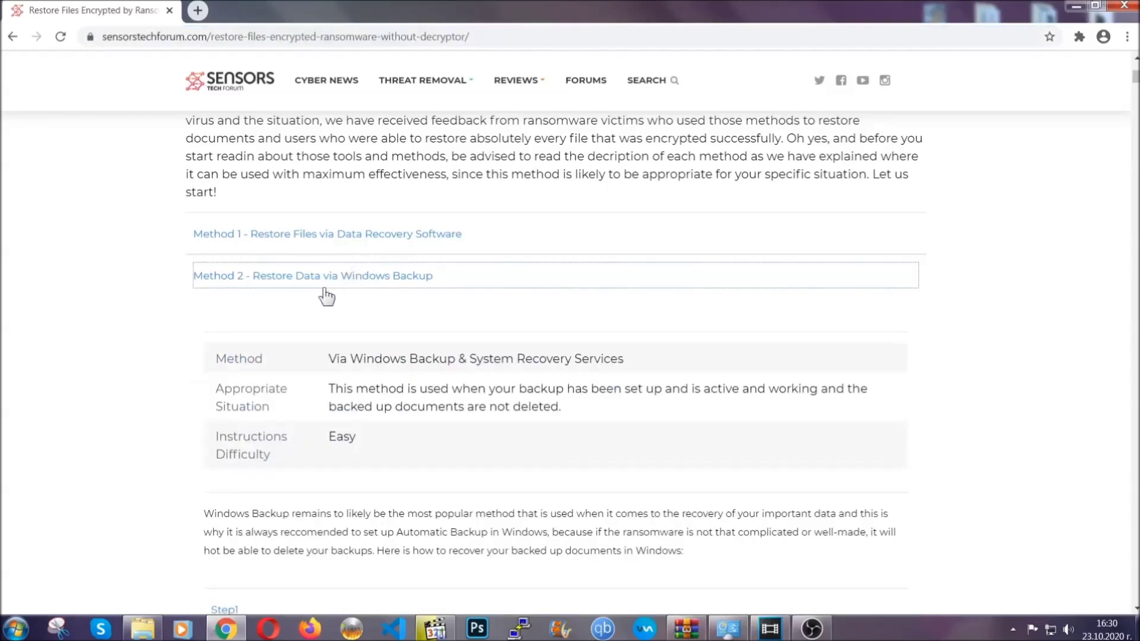
# - Expand the Step1, Step2 and Step3 instructions under the Windows Backup method
pyautogui.moveTo(330, 355); pyautogui.dragTo(401, 443)
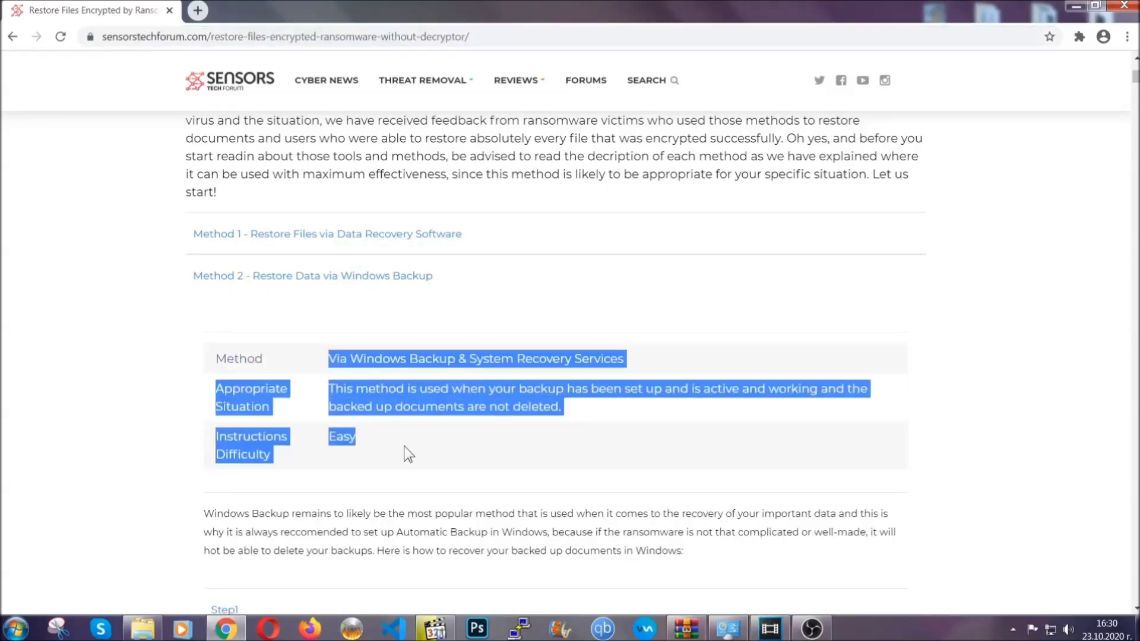
pyautogui.click(403, 446)
pyautogui.scroll(-4, 408, 443)
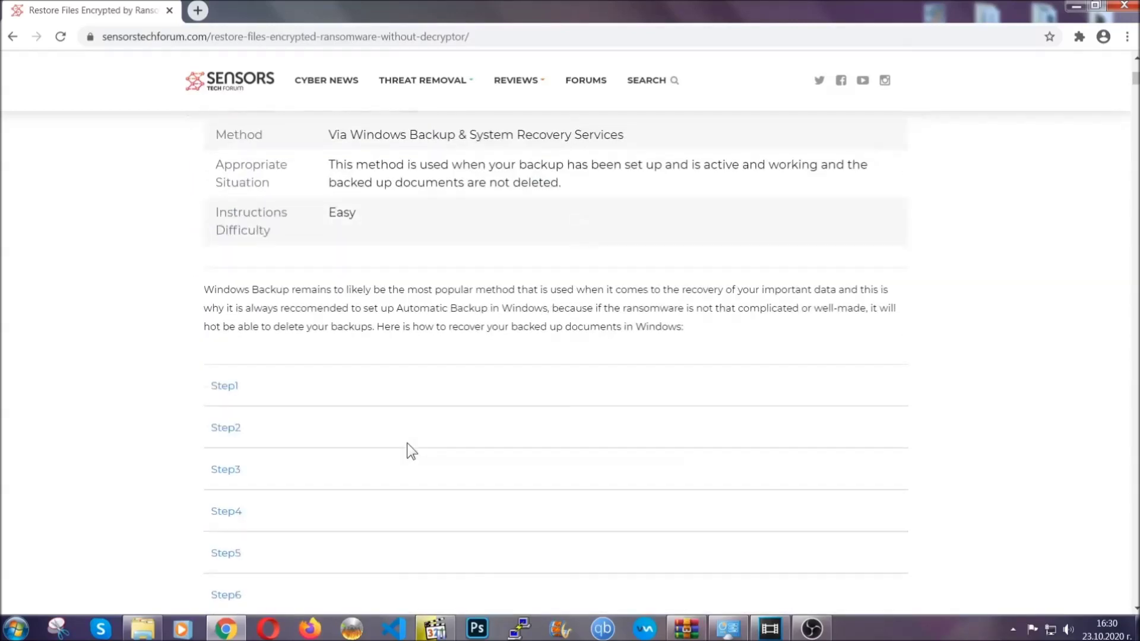
pyautogui.scroll(-1, 407, 442)
pyautogui.click(233, 310)
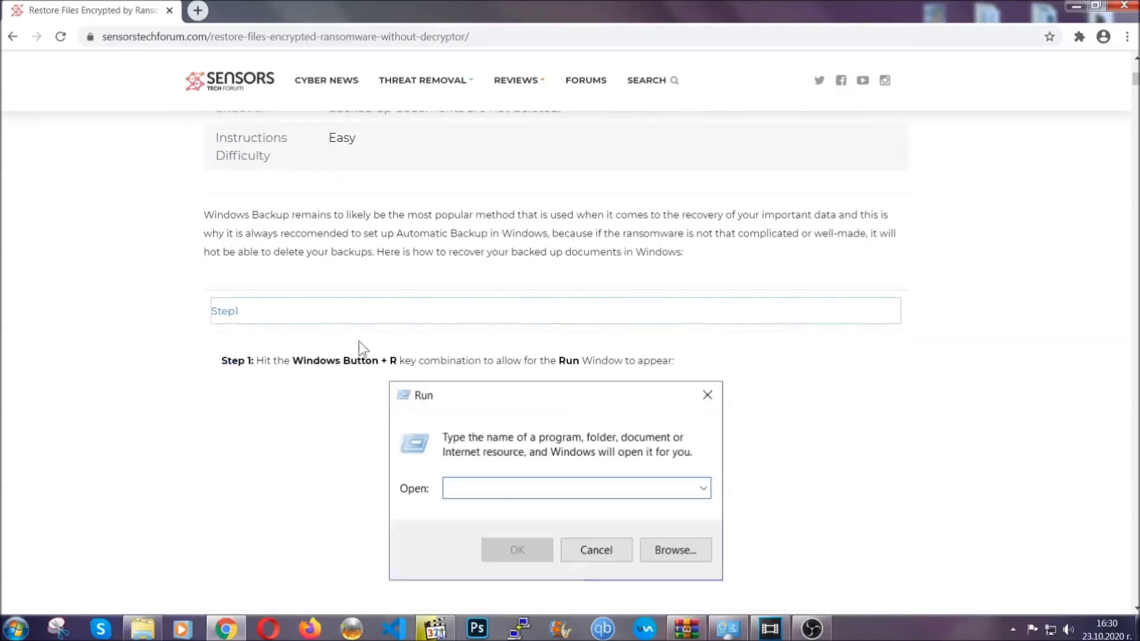
pyautogui.scroll(-4, 534, 371)
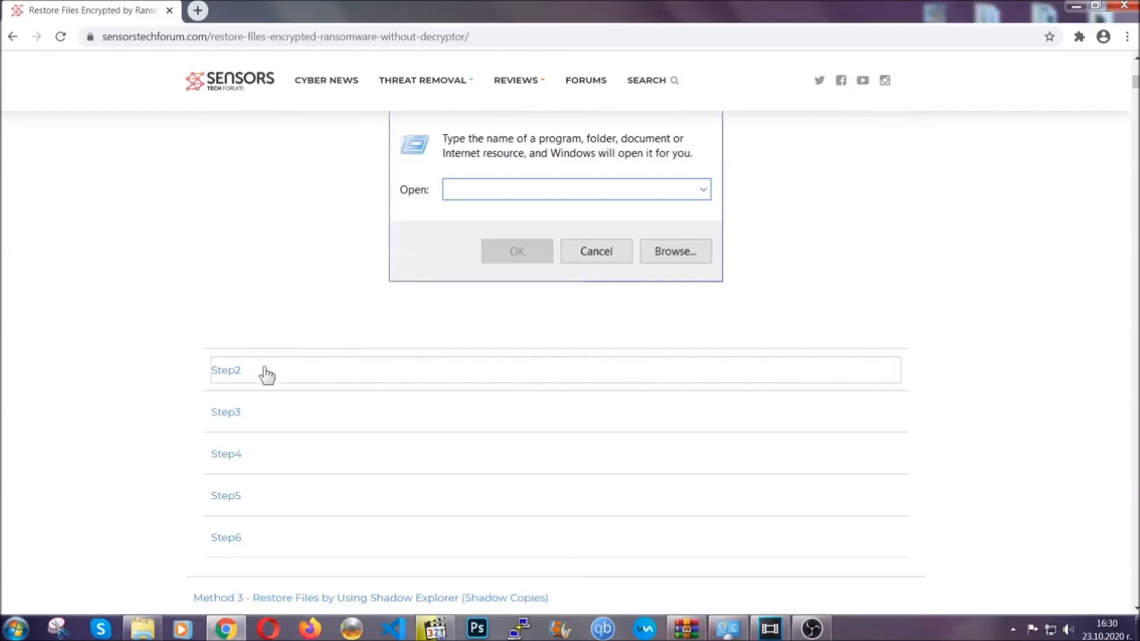
pyautogui.click(267, 373)
pyautogui.scroll(-4, 511, 375)
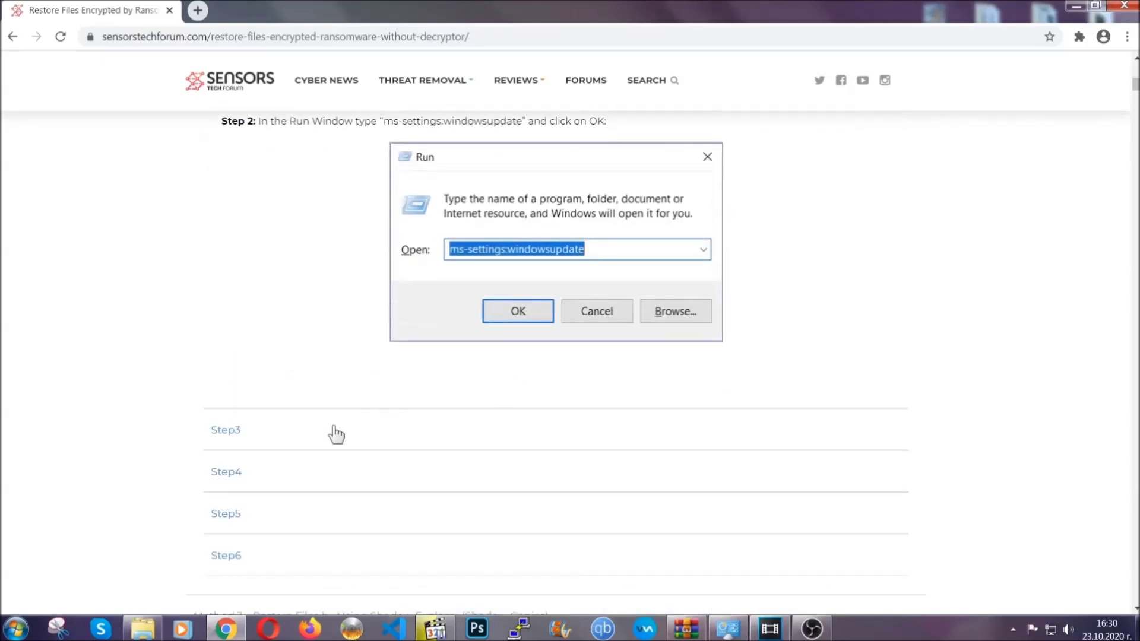
pyautogui.click(336, 434)
# - Scroll through the expanded steps, then minimize Chrome to show the desktop
pyautogui.scroll(-3, 362, 415)
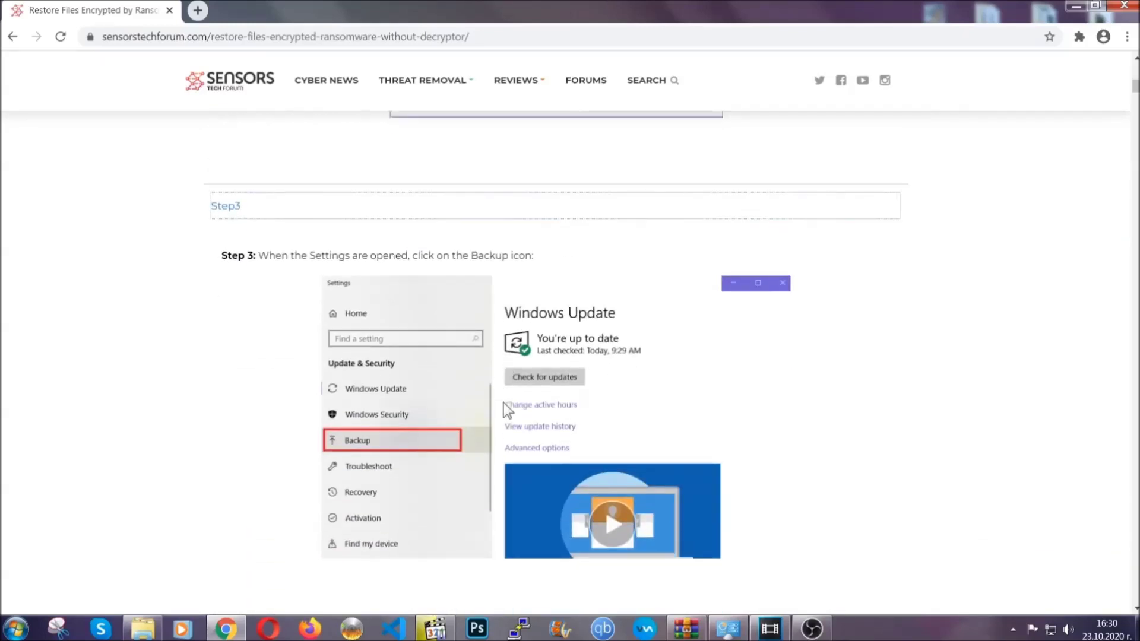
pyautogui.scroll(-2, 502, 404)
pyautogui.scroll(-2, 501, 406)
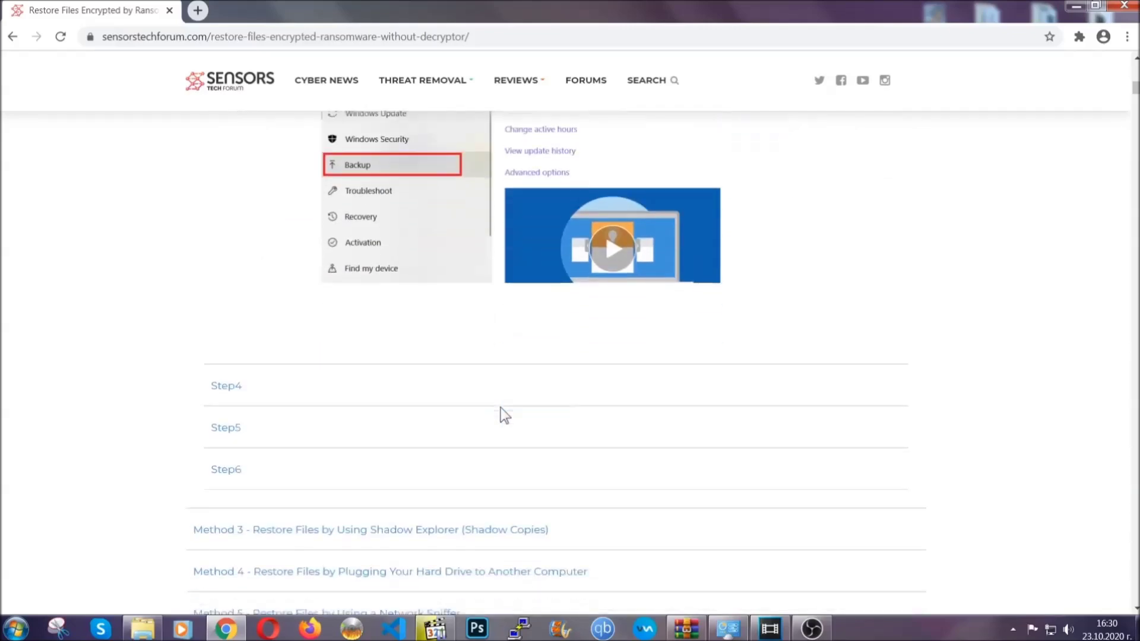
pyautogui.scroll(-8, 503, 413)
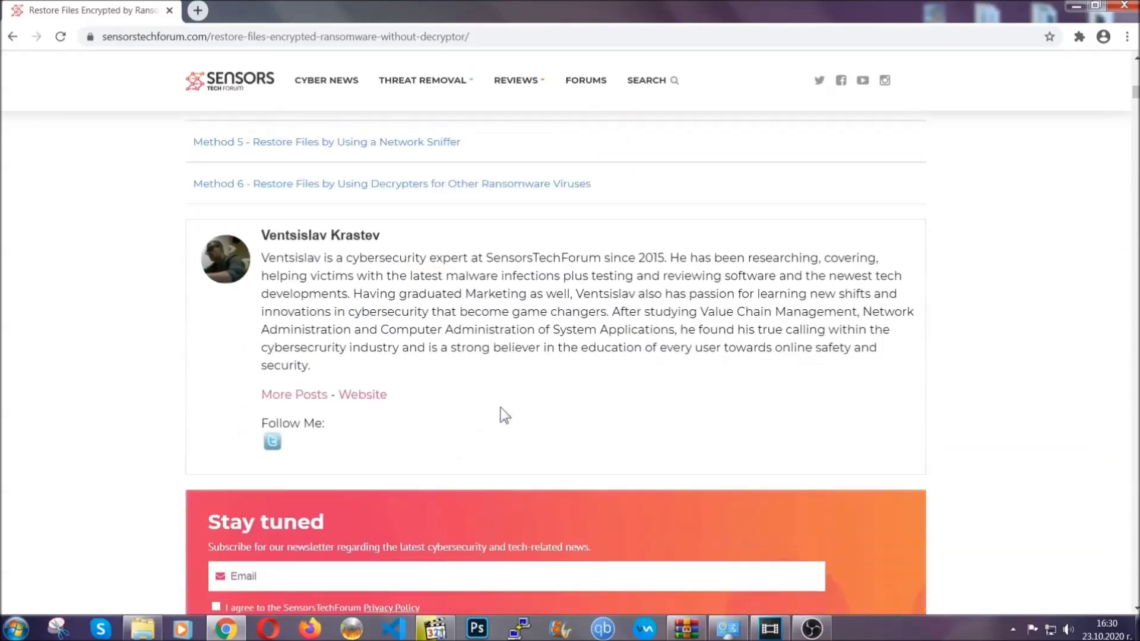
pyautogui.scroll(20, 500, 407)
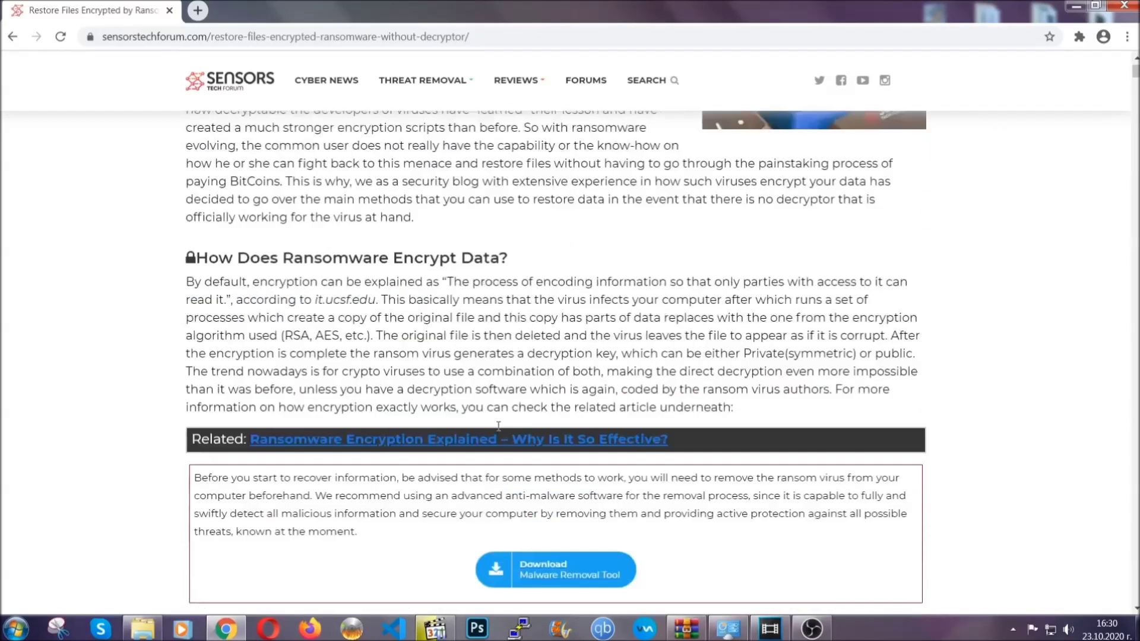
pyautogui.scroll(5, 498, 425)
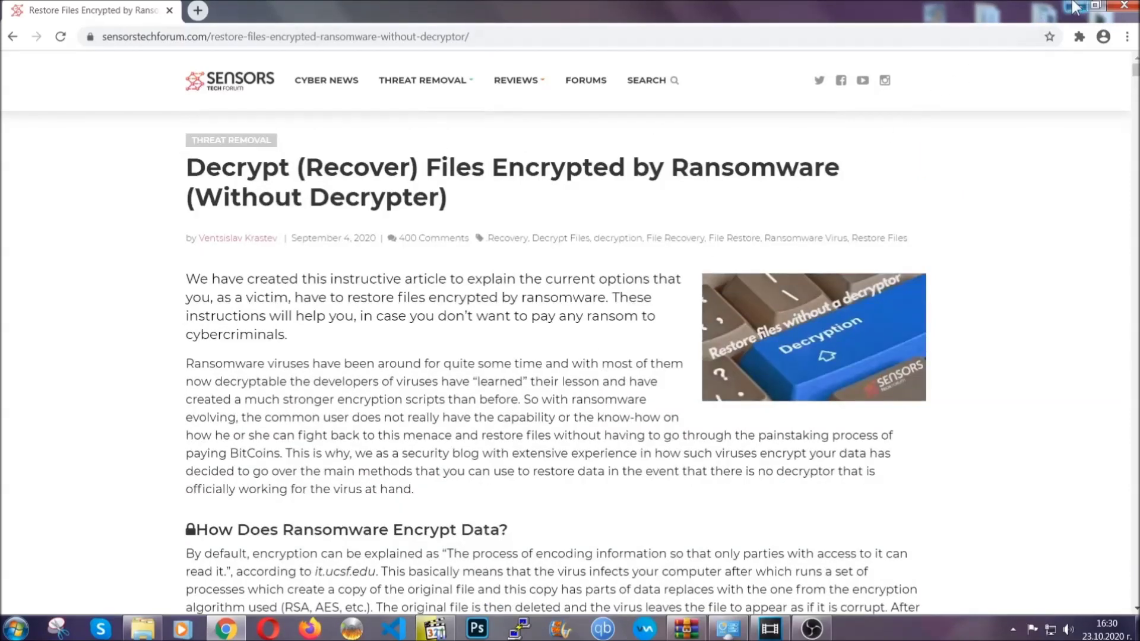
pyautogui.click(1072, 5)
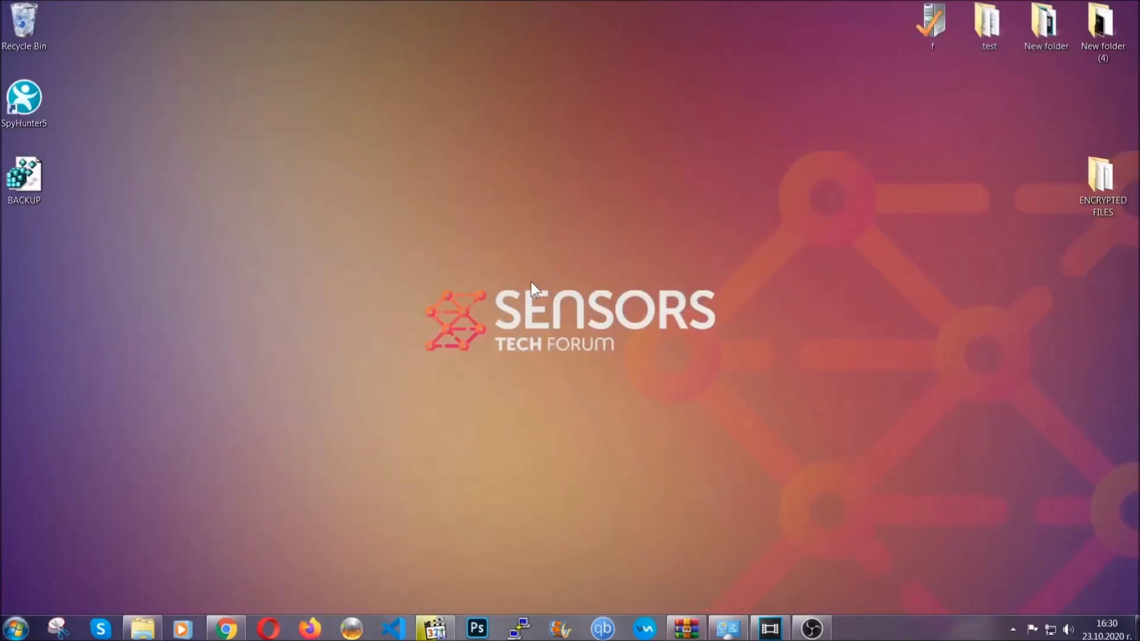